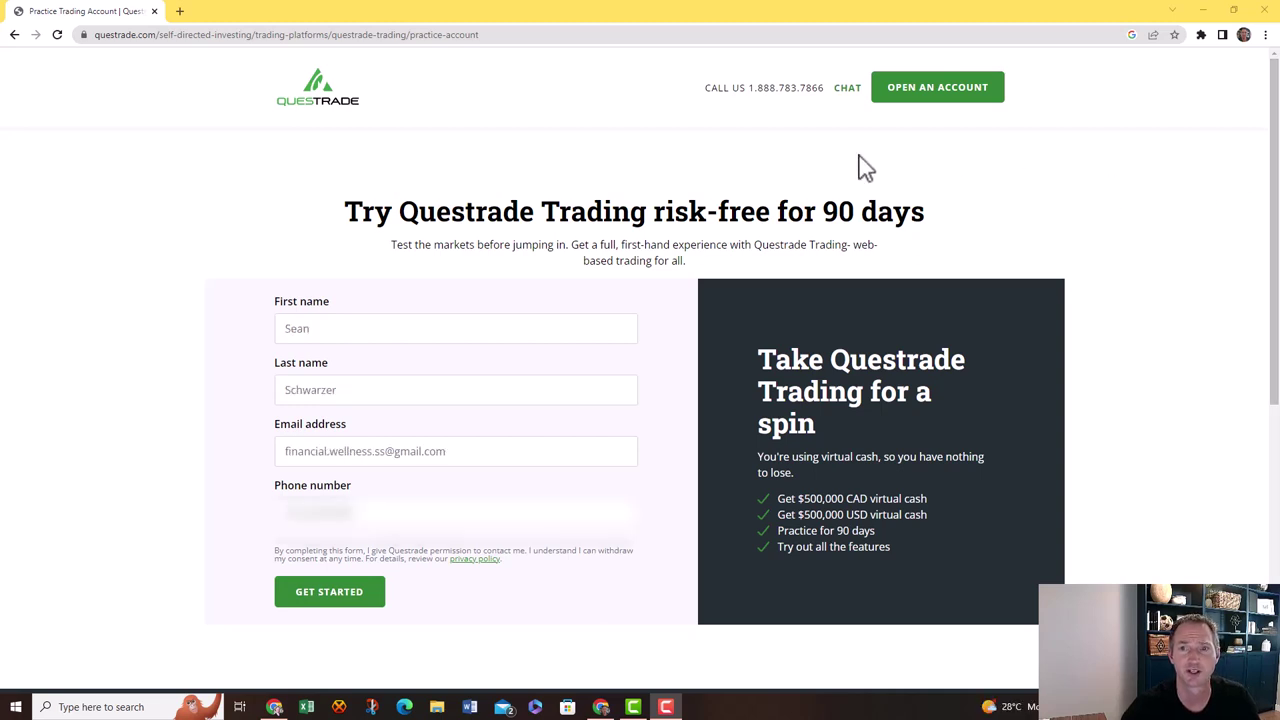
Submit the completed 90-day practice account sign-up form and log in to the new practice account.
{"action": "left_click", "coordinate": [329, 594]}
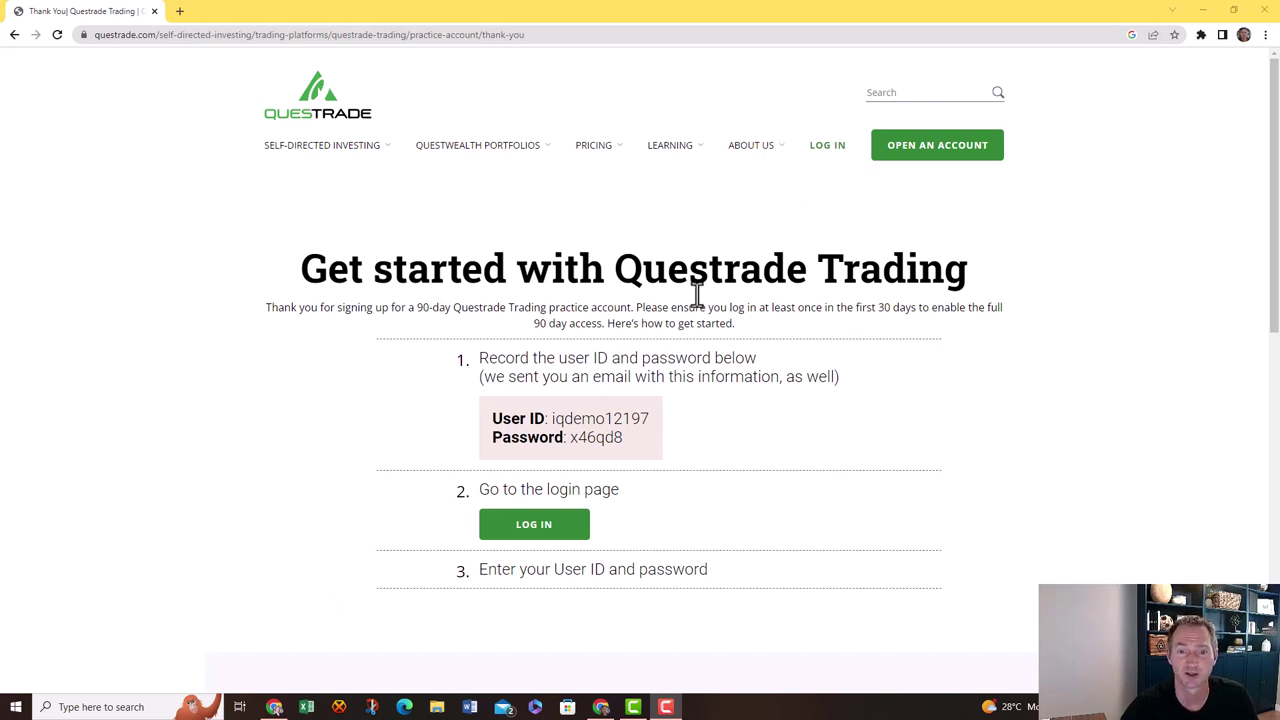
{"action": "left_click", "coordinate": [543, 526]}
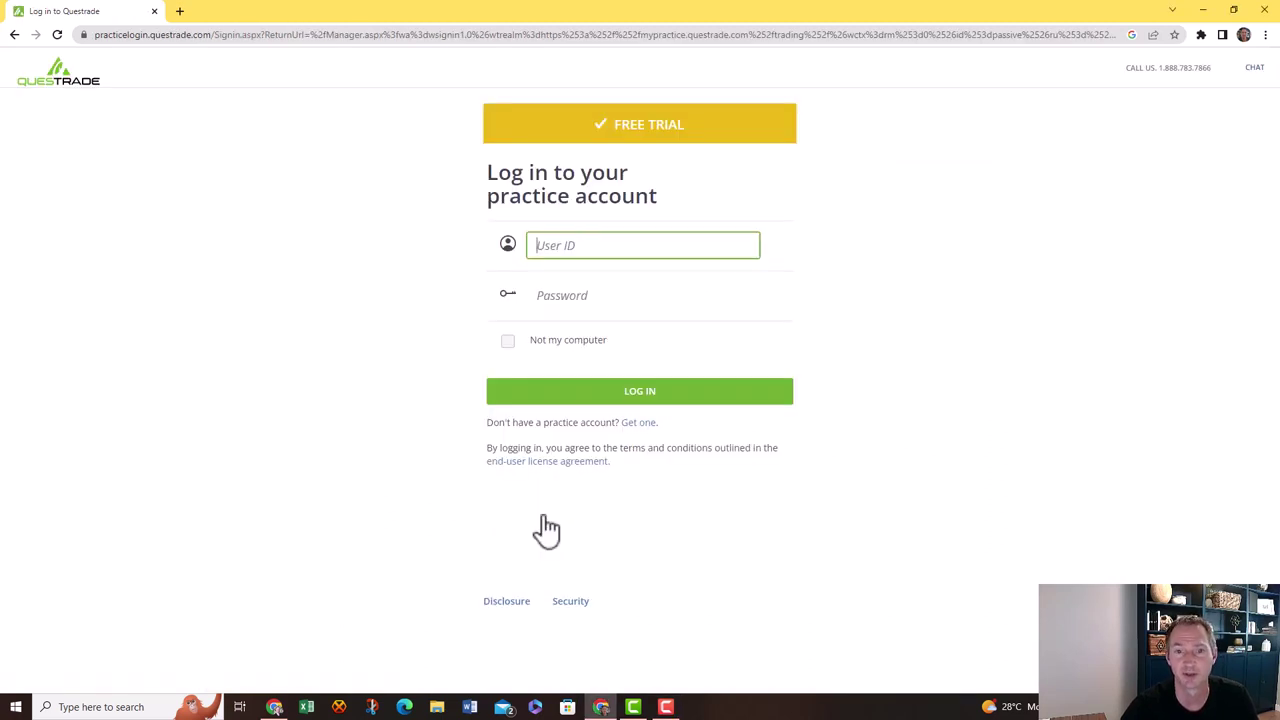
{"action": "left_click", "coordinate": [648, 393]}
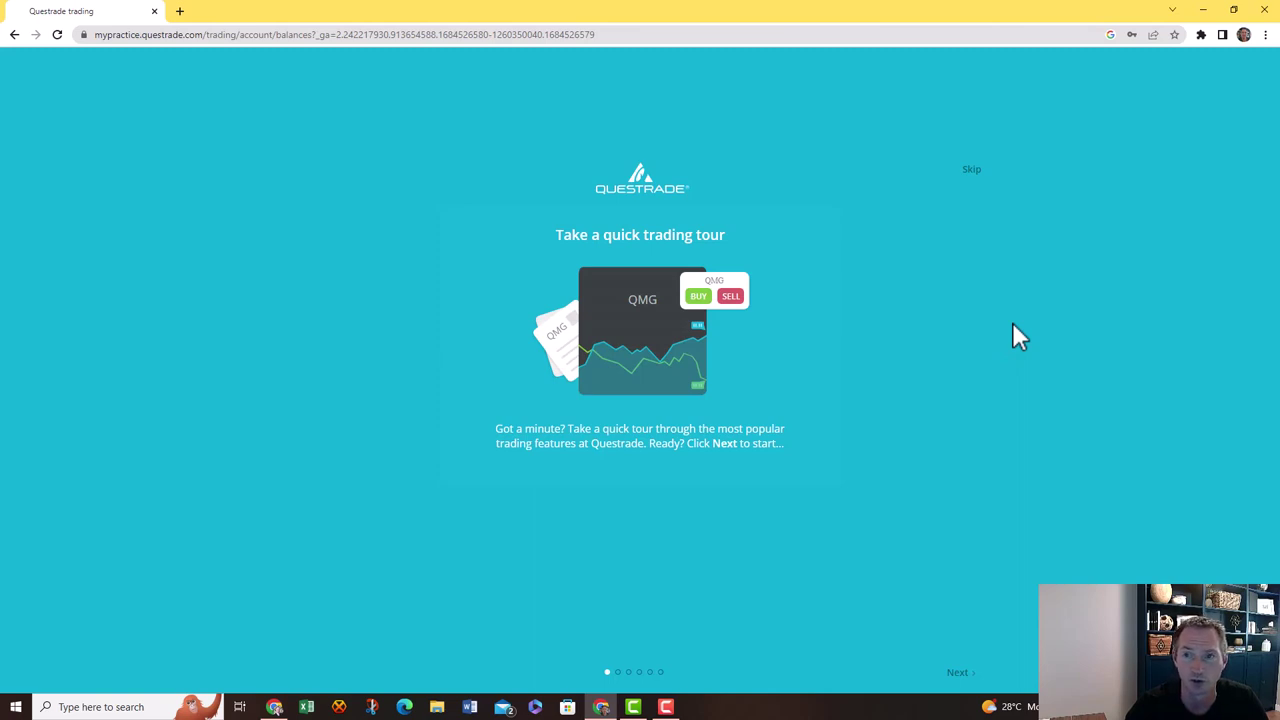
Skip the quick trading tour and accept the practice account notice to continue.
{"action": "left_click", "coordinate": [993, 363]}
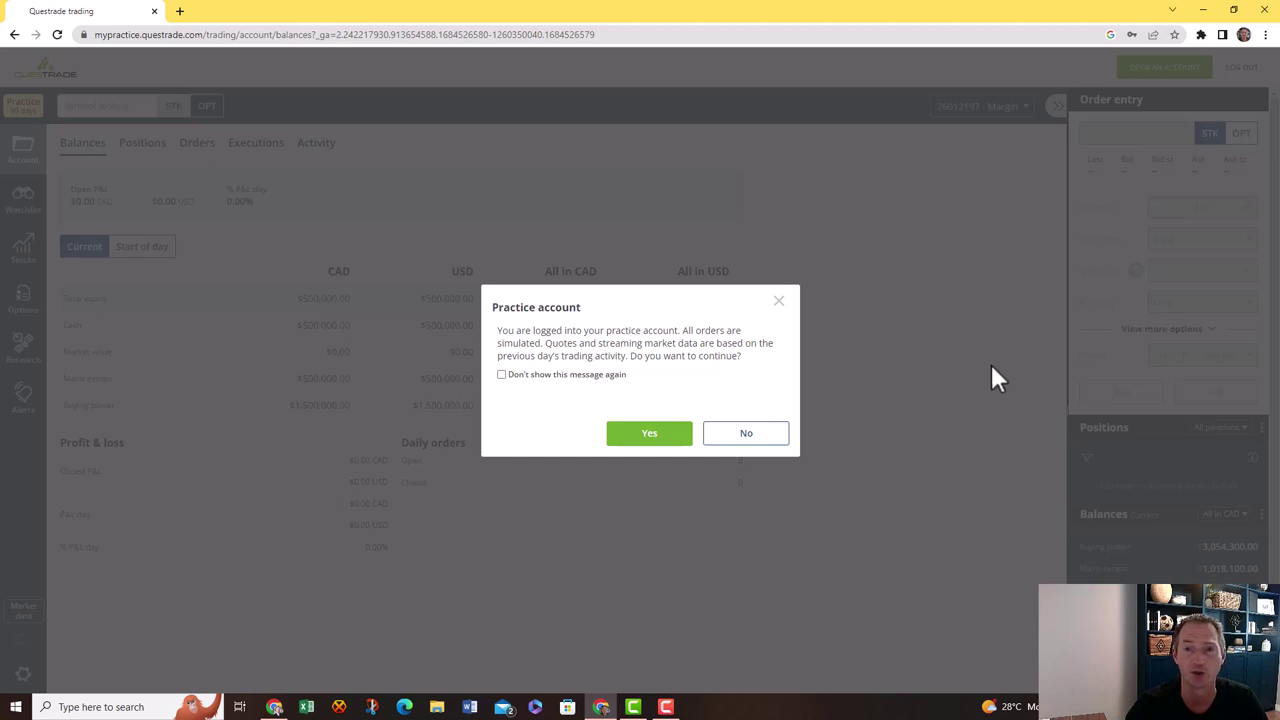
{"action": "key", "text": "Return"}
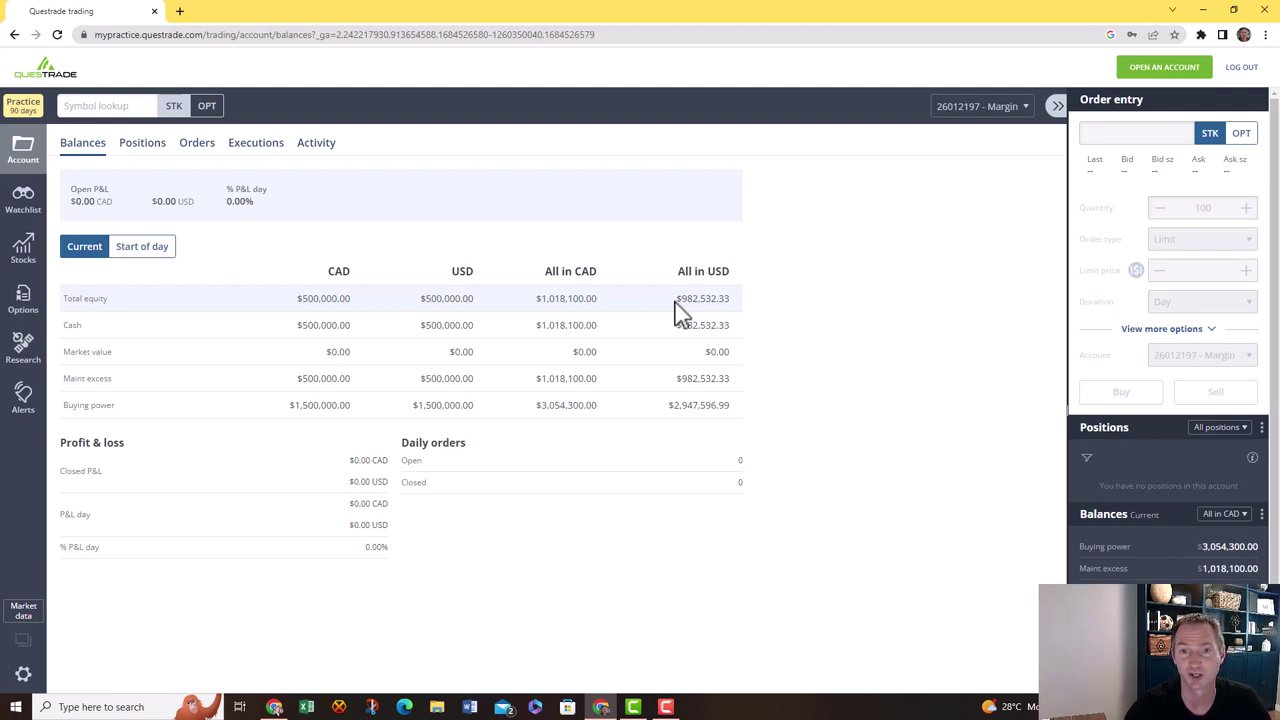
Switch the active practice account from Margin to RRSP.
{"action": "left_click", "coordinate": [1025, 110]}
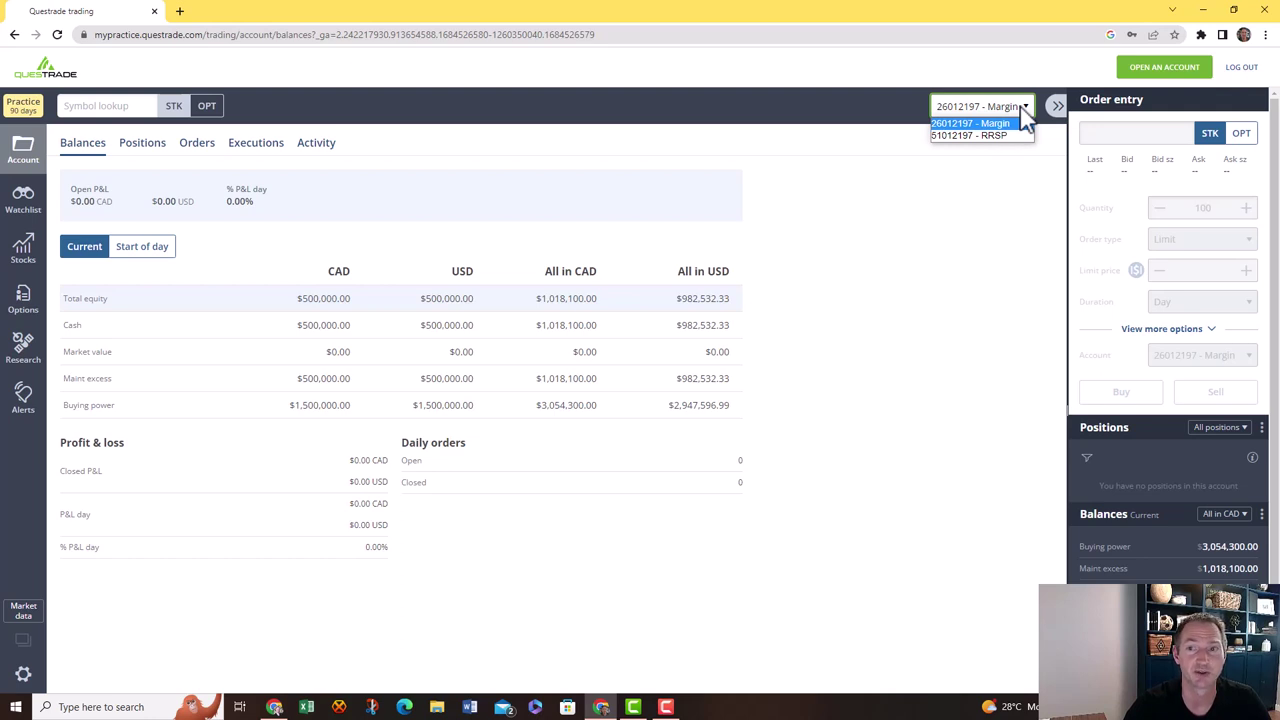
{"action": "left_click", "coordinate": [1000, 136]}
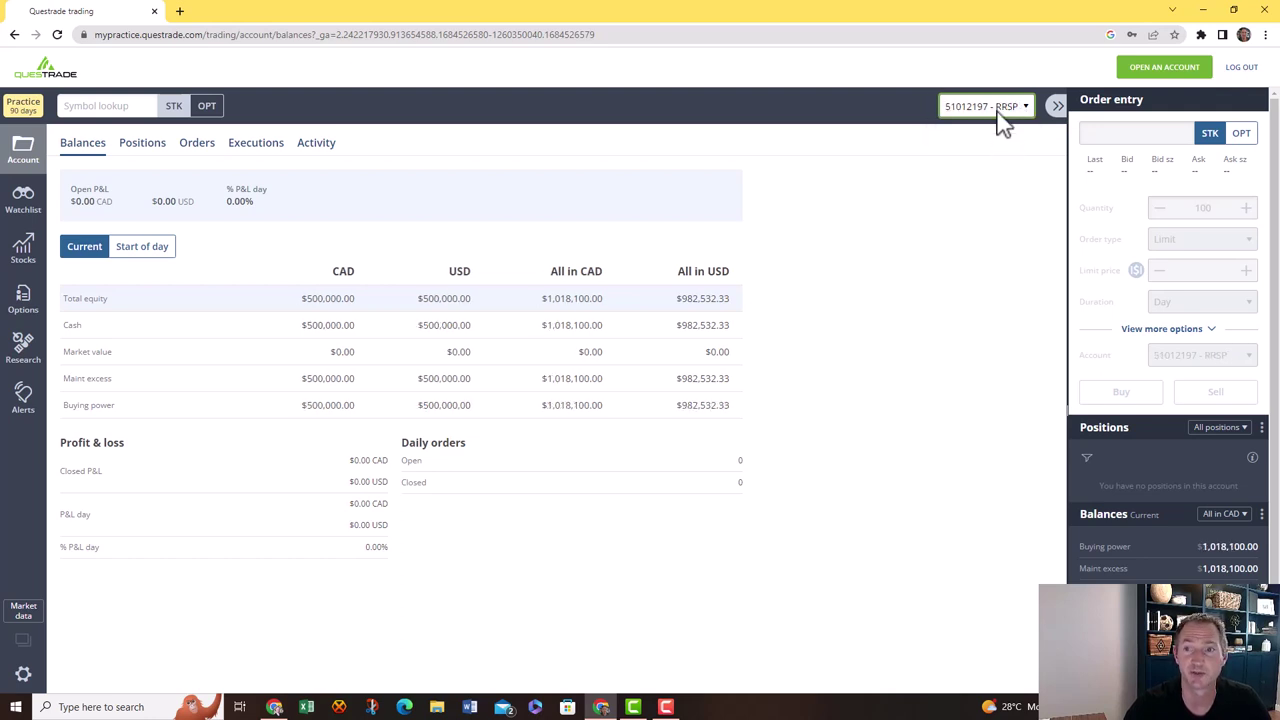
{"action": "key", "text": "Up"}
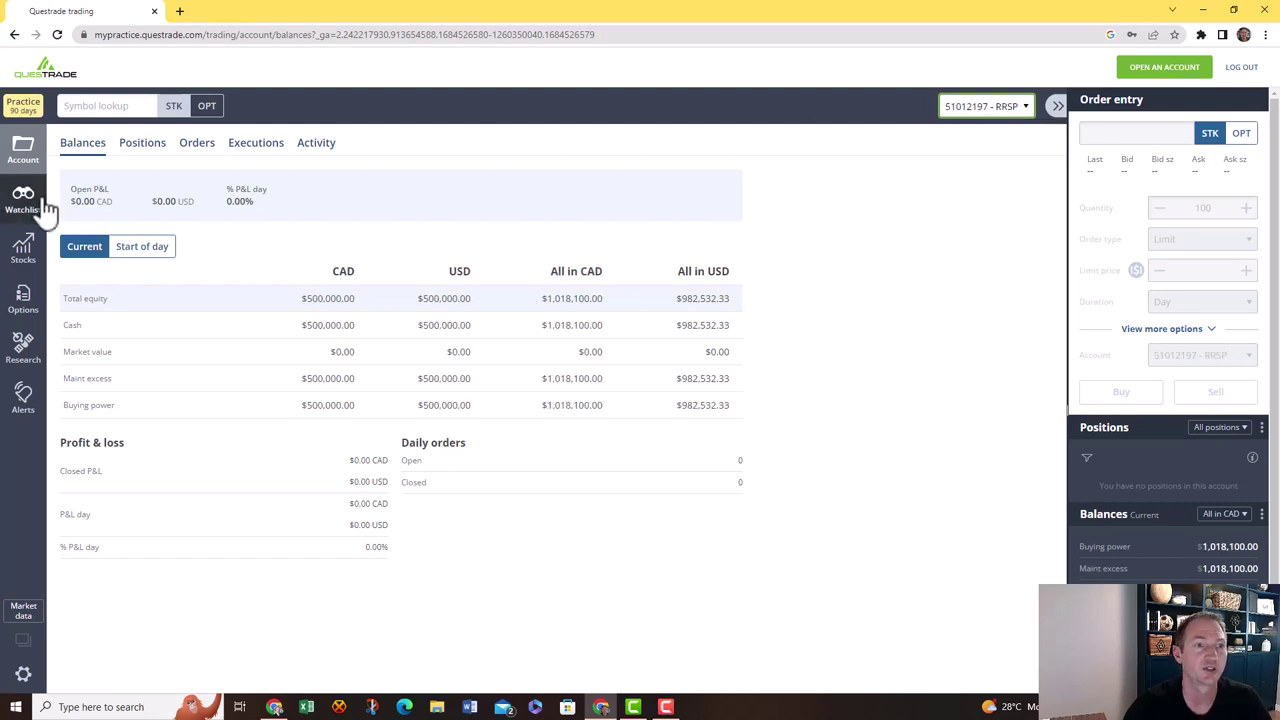
Open the watchlist, look up the symbol RY and open the TSX quote for RY.TO.
{"action": "left_click", "coordinate": [27, 205]}
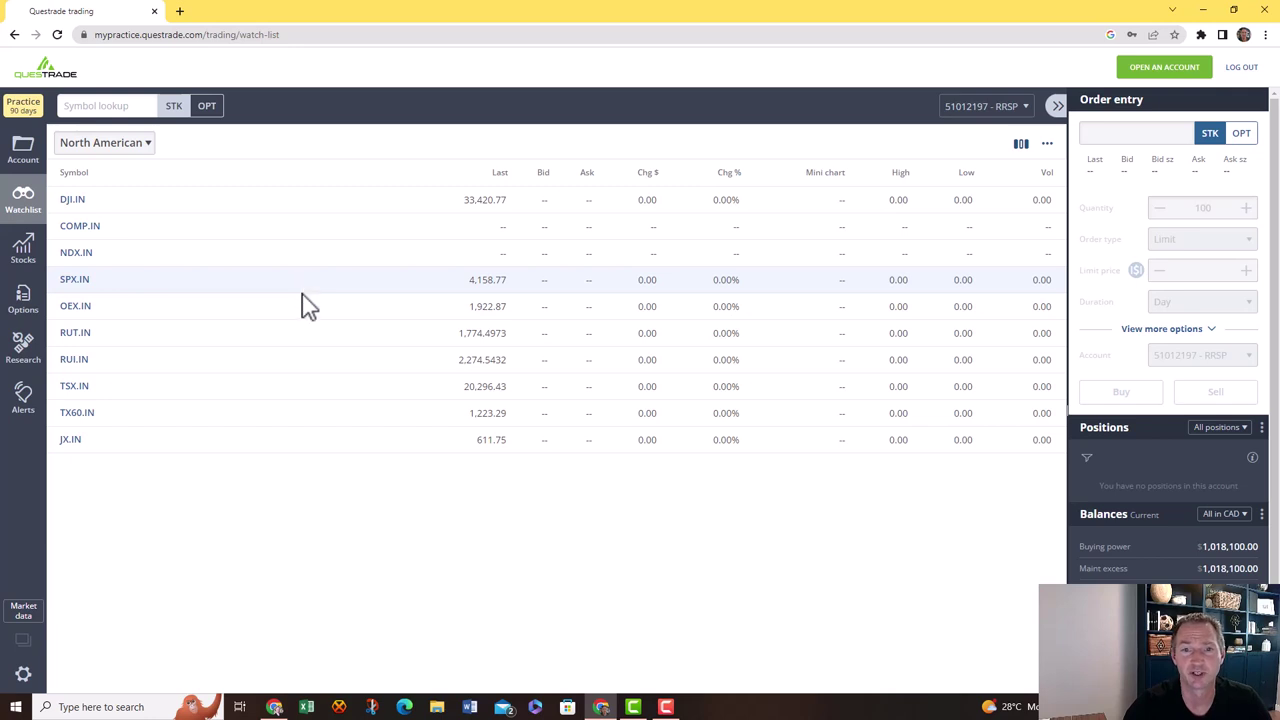
{"action": "left_click", "coordinate": [105, 107]}
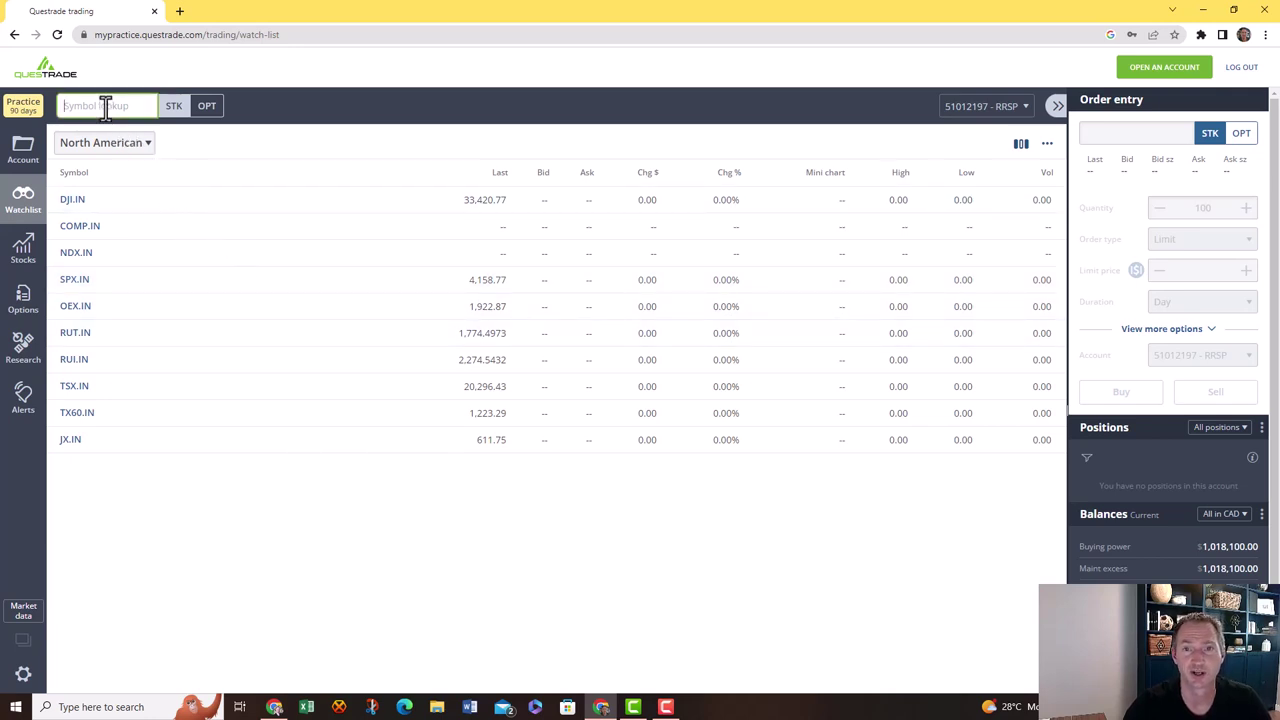
{"action": "type", "text": "RY"}
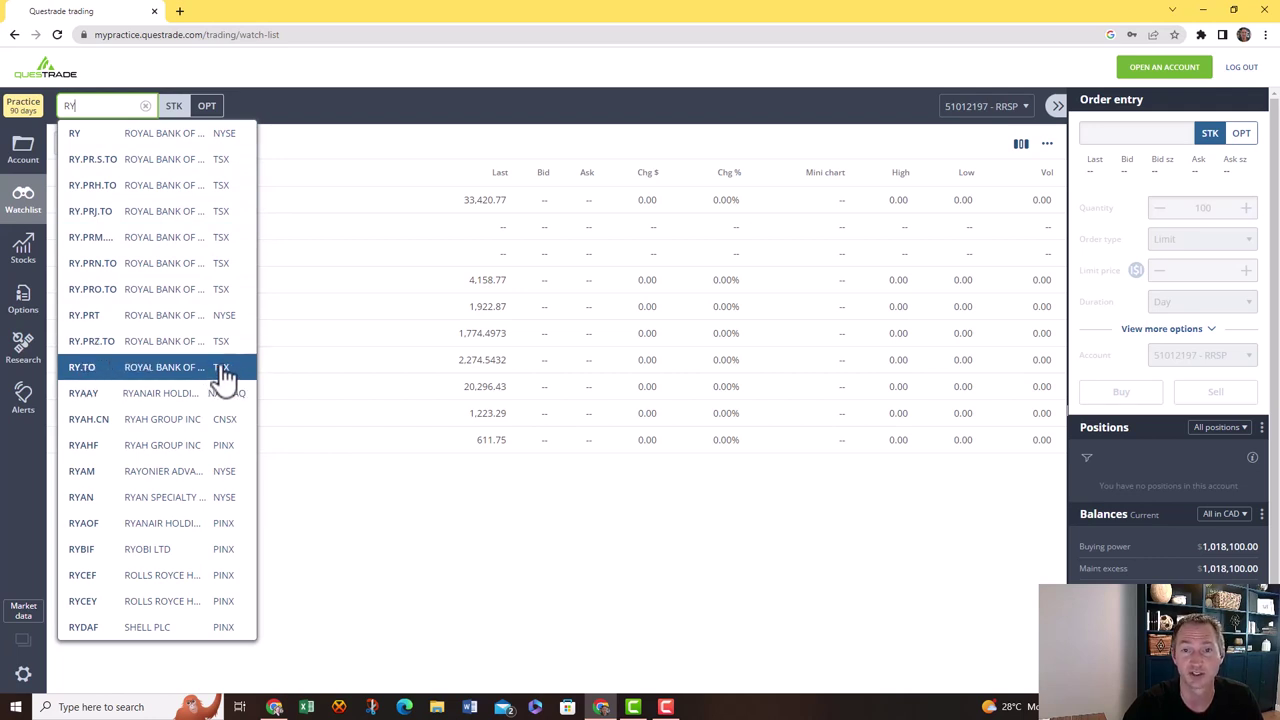
{"action": "left_click", "coordinate": [112, 372]}
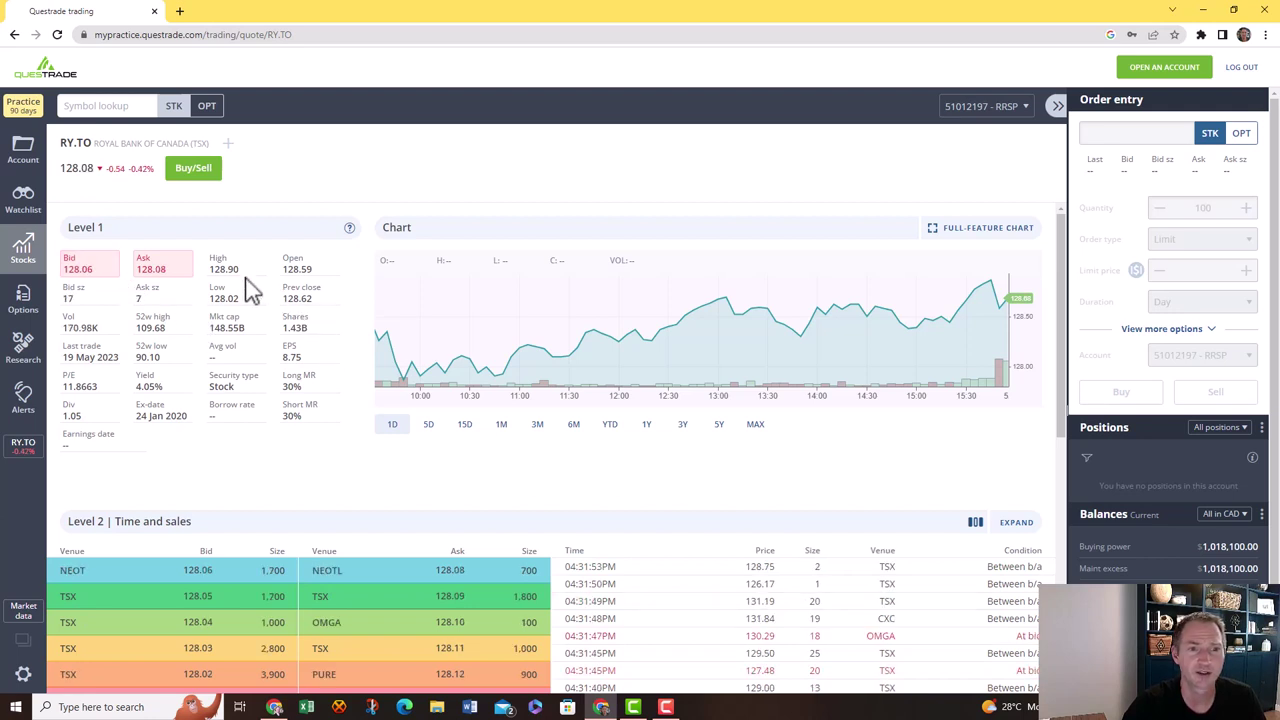
View the RY.TO price chart over the 5D, 15D, YTD, 1Y and MAX periods.
{"action": "left_click", "coordinate": [430, 426]}
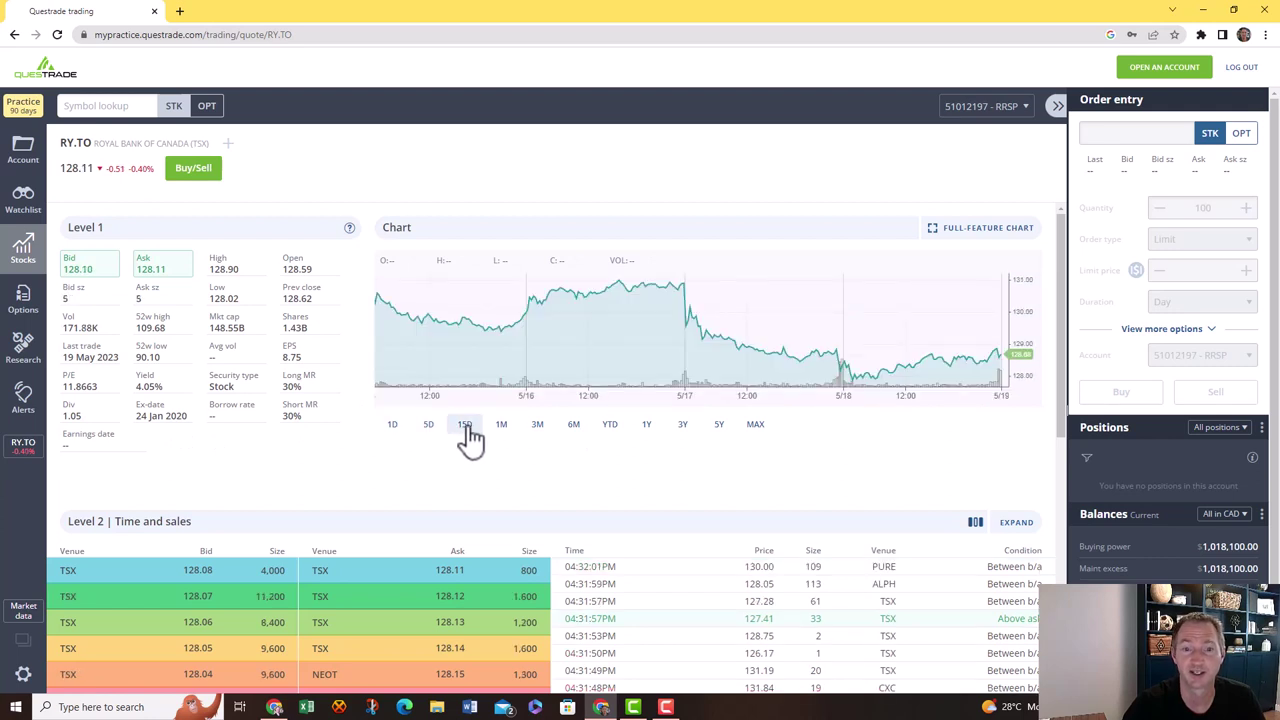
{"action": "left_click", "coordinate": [465, 428]}
{"action": "left_click", "coordinate": [610, 426]}
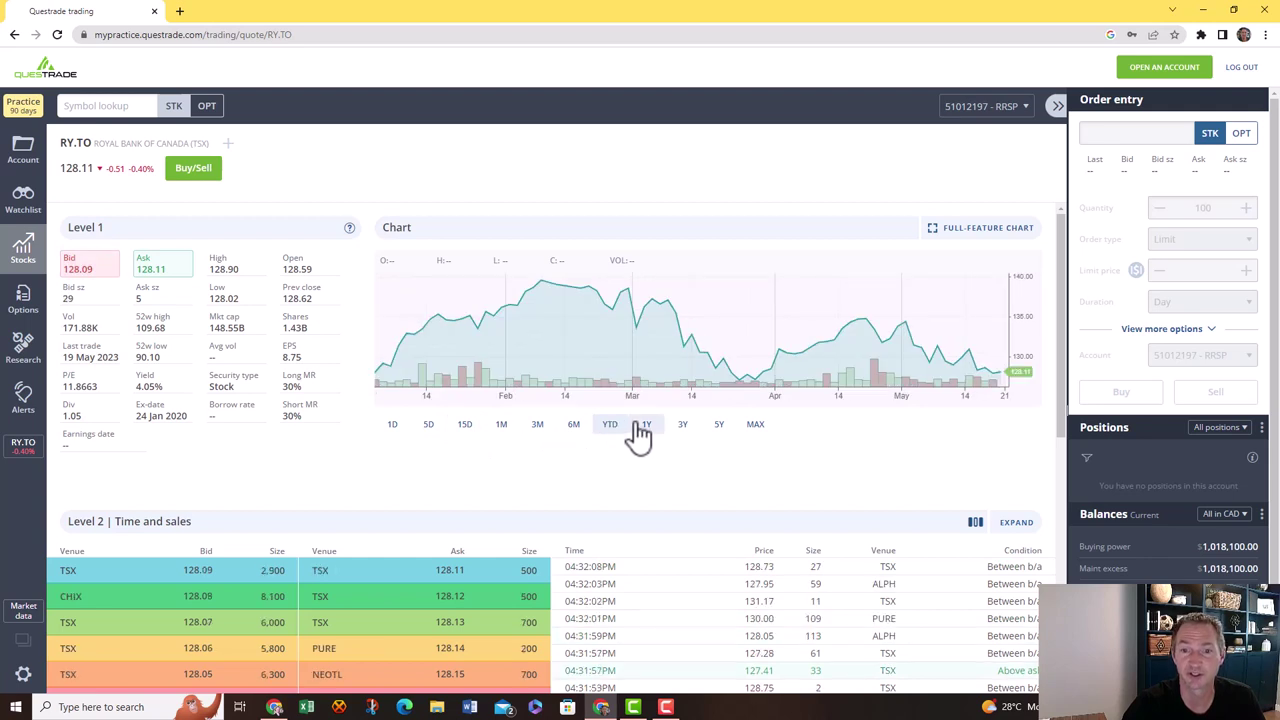
{"action": "left_click", "coordinate": [644, 428]}
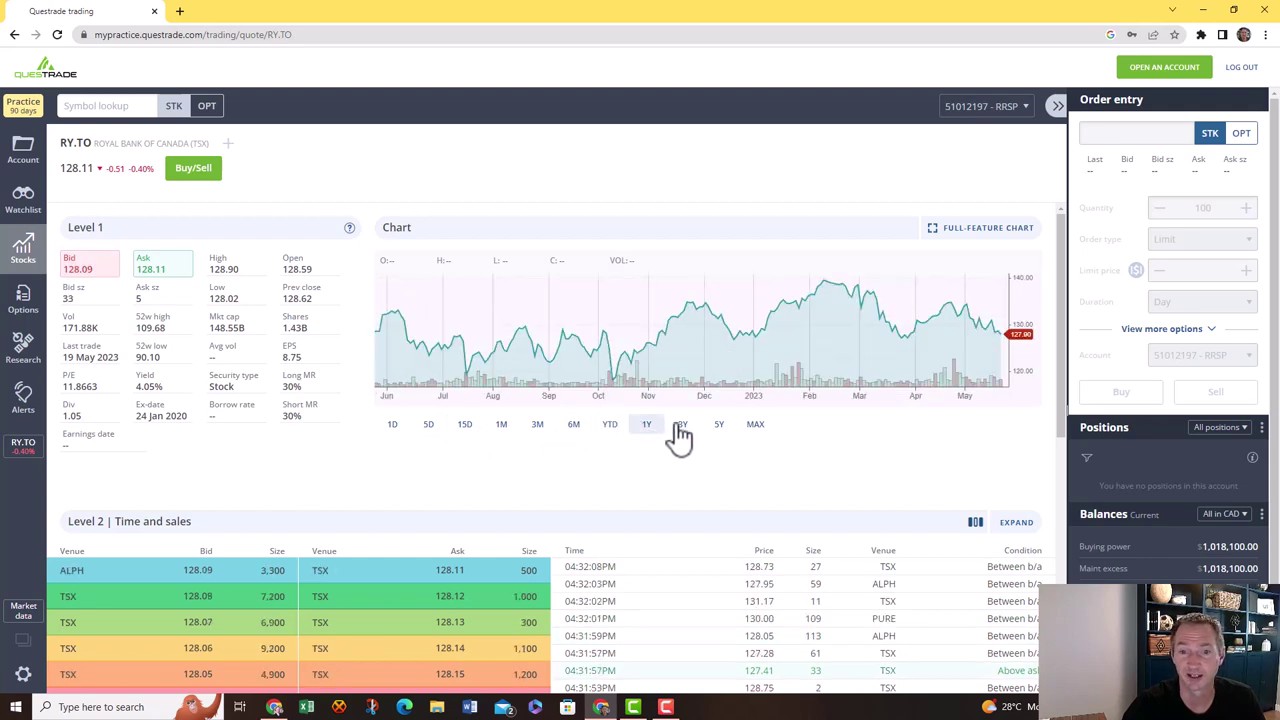
{"action": "left_click", "coordinate": [755, 428]}
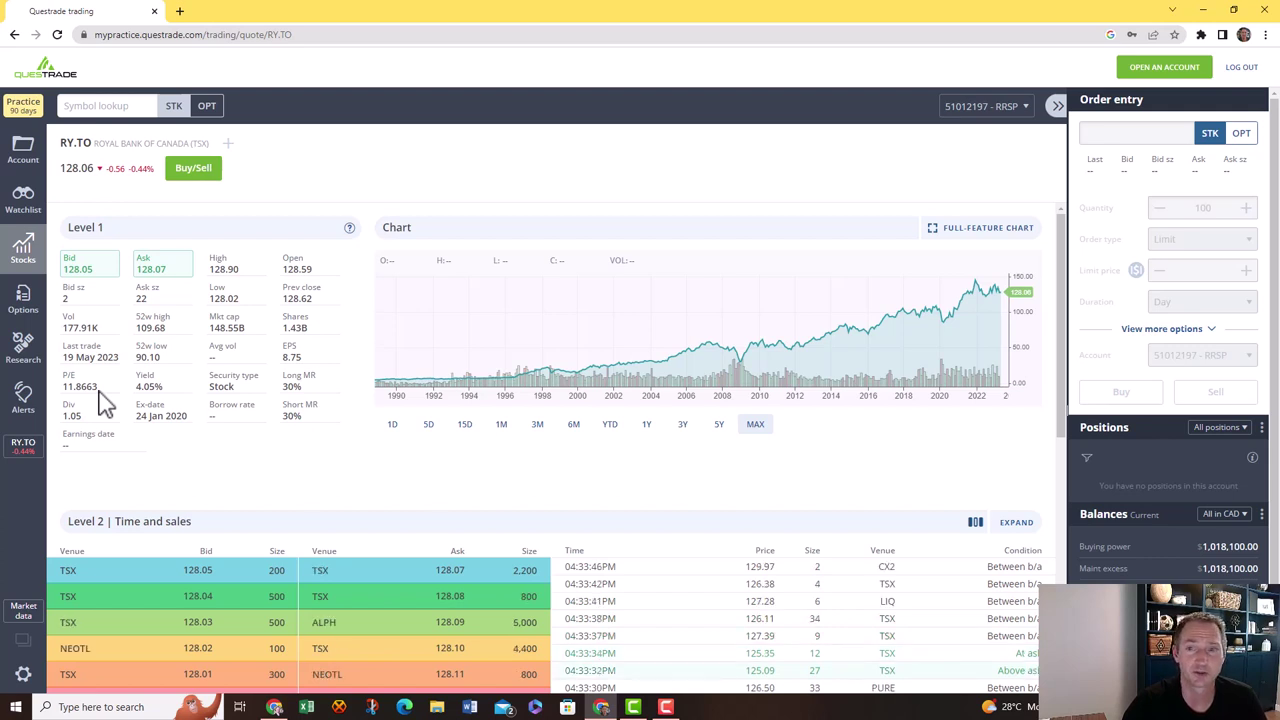
Load RY.TO into the order entry form from its stock quote.
{"action": "left_click", "coordinate": [1139, 132]}
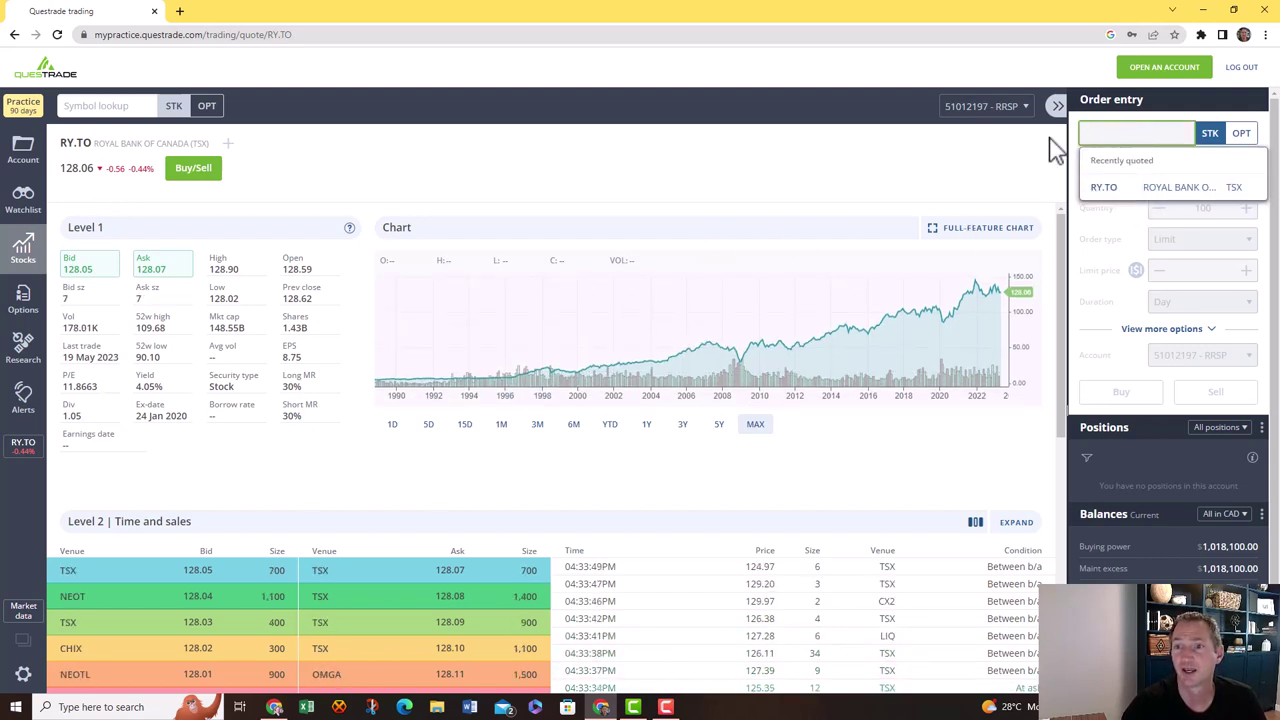
{"action": "left_click", "coordinate": [340, 165]}
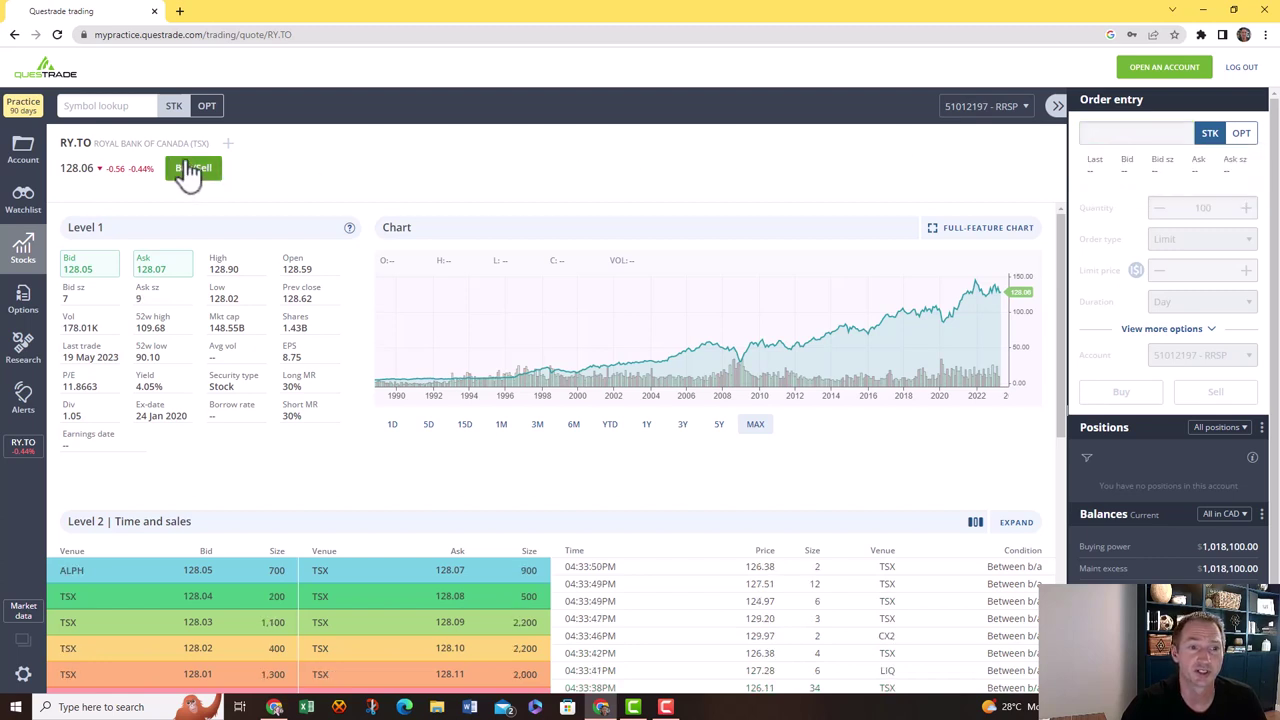
{"action": "left_click", "coordinate": [206, 185]}
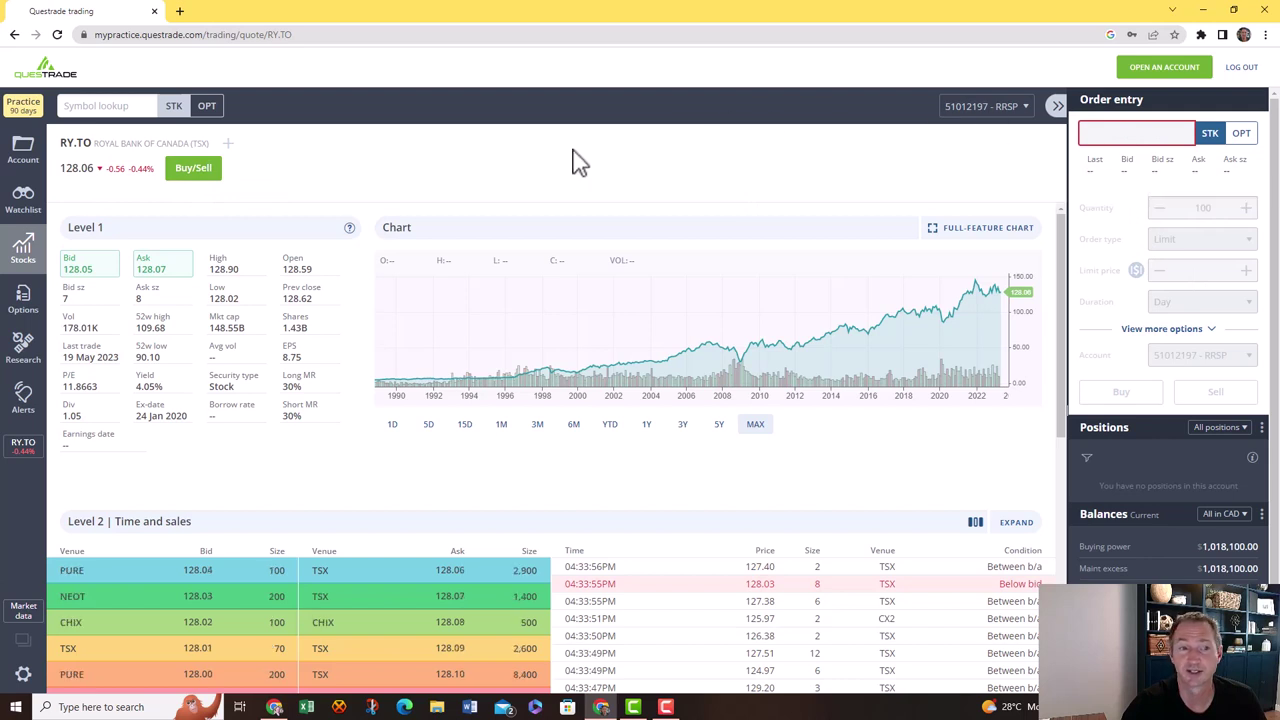
{"action": "left_click", "coordinate": [160, 270]}
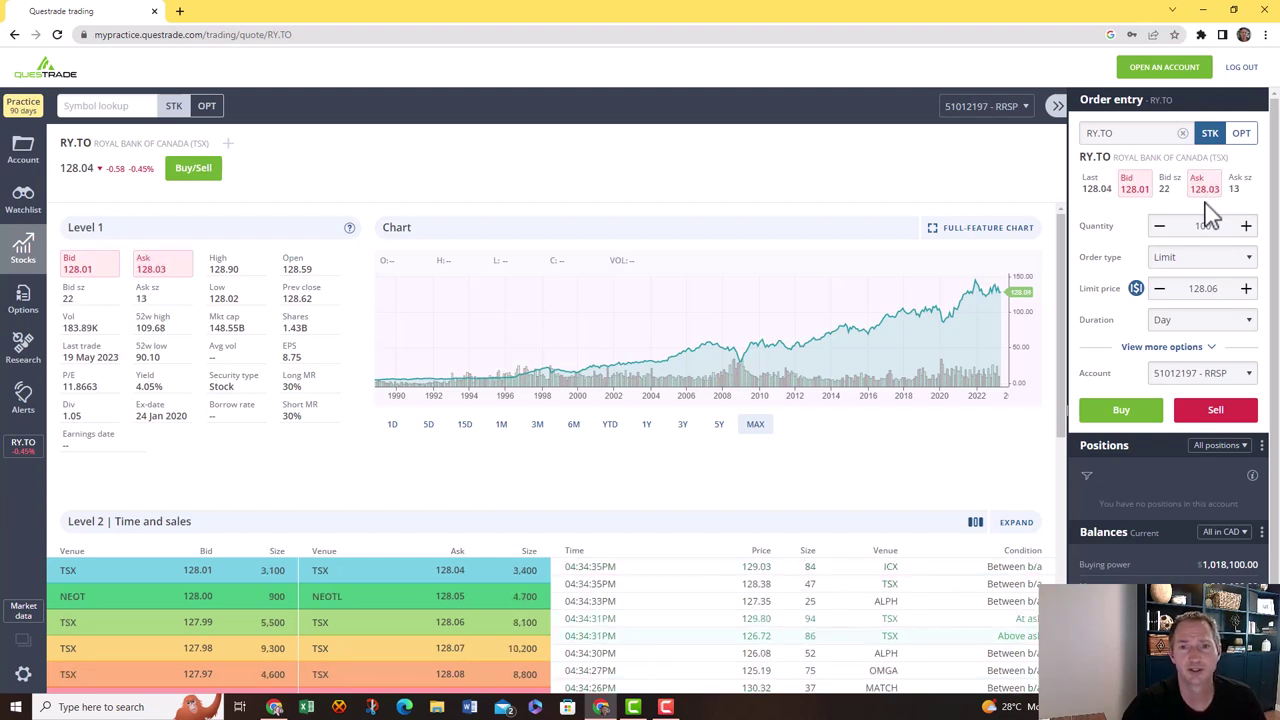
Switch to Calculator and divide 10000 by the 127.98 ask price to work out how many shares to buy.
{"action": "key", "text": "XF86Calculator"}
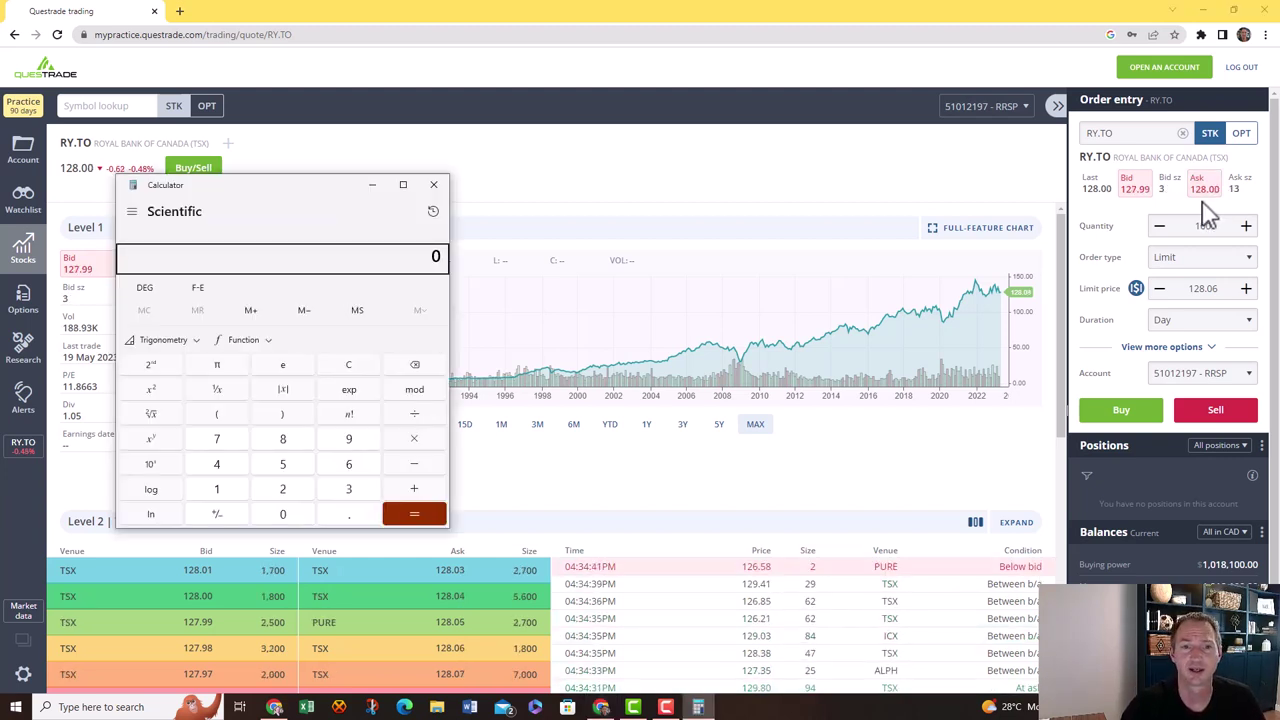
{"action": "type", "text": "100000"}
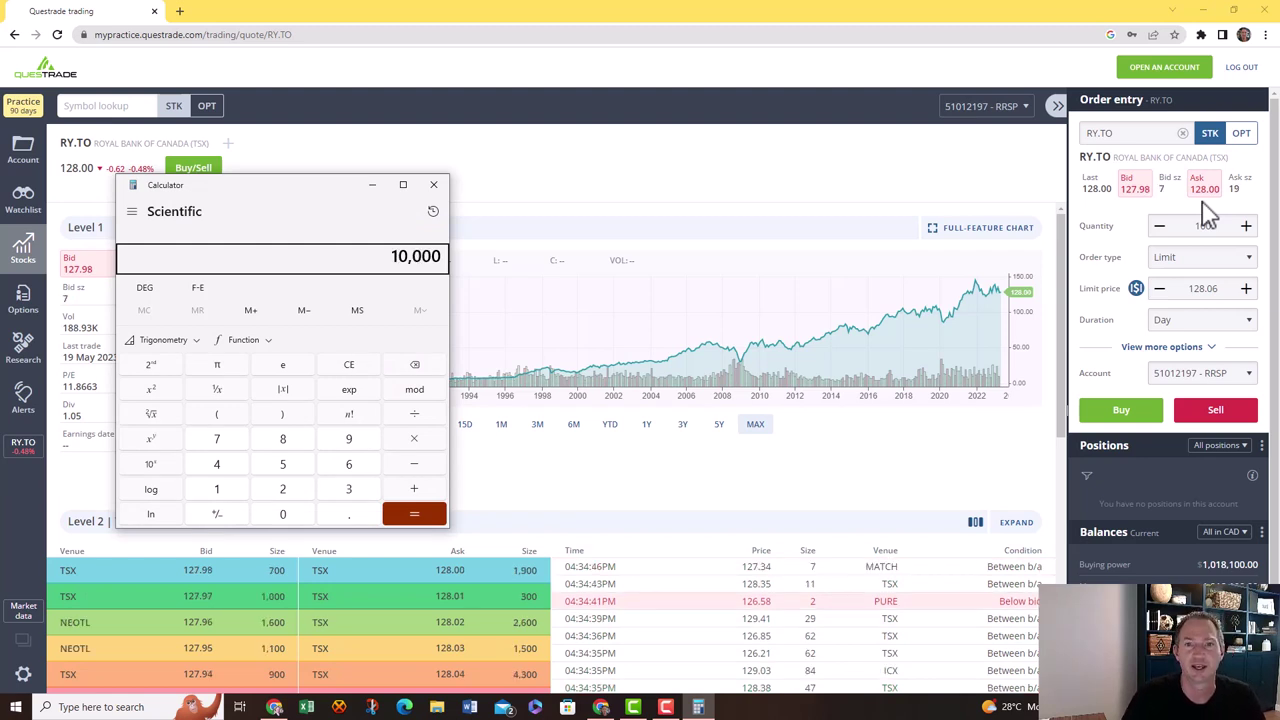
{"action": "key", "text": "Return"}
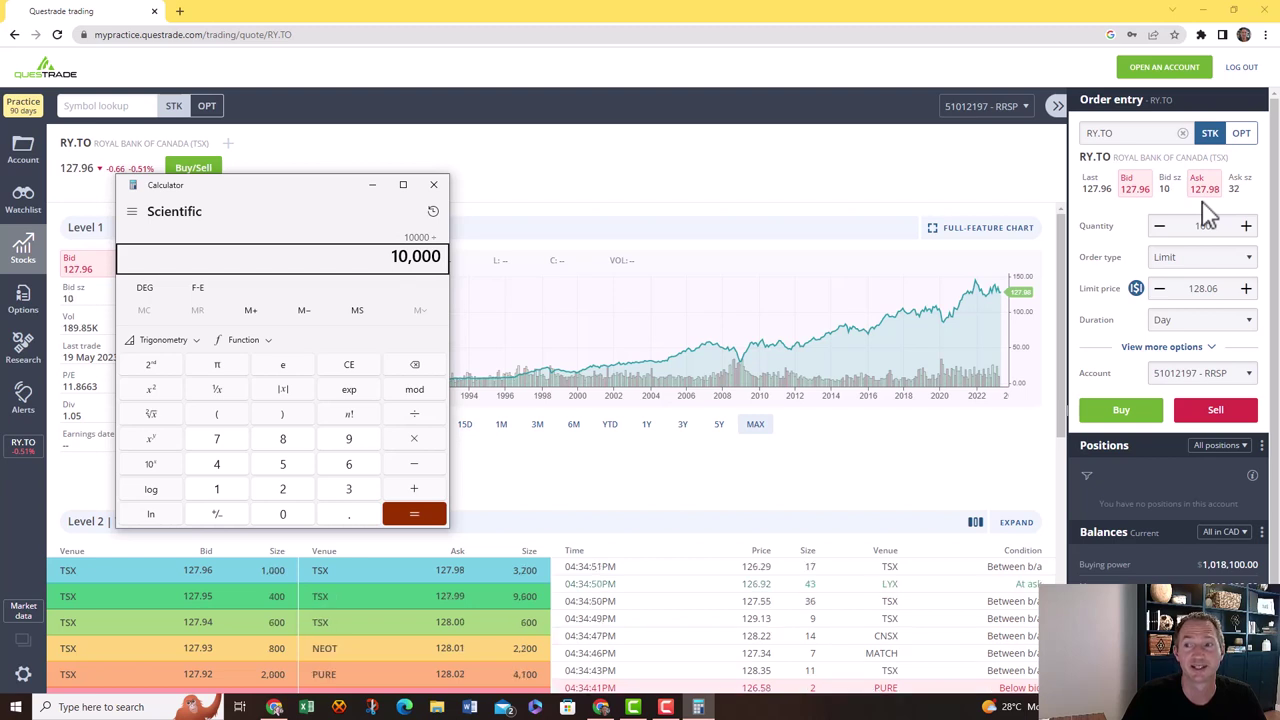
{"action": "type", "text": "/127.98"}
{"action": "key", "text": "Return"}
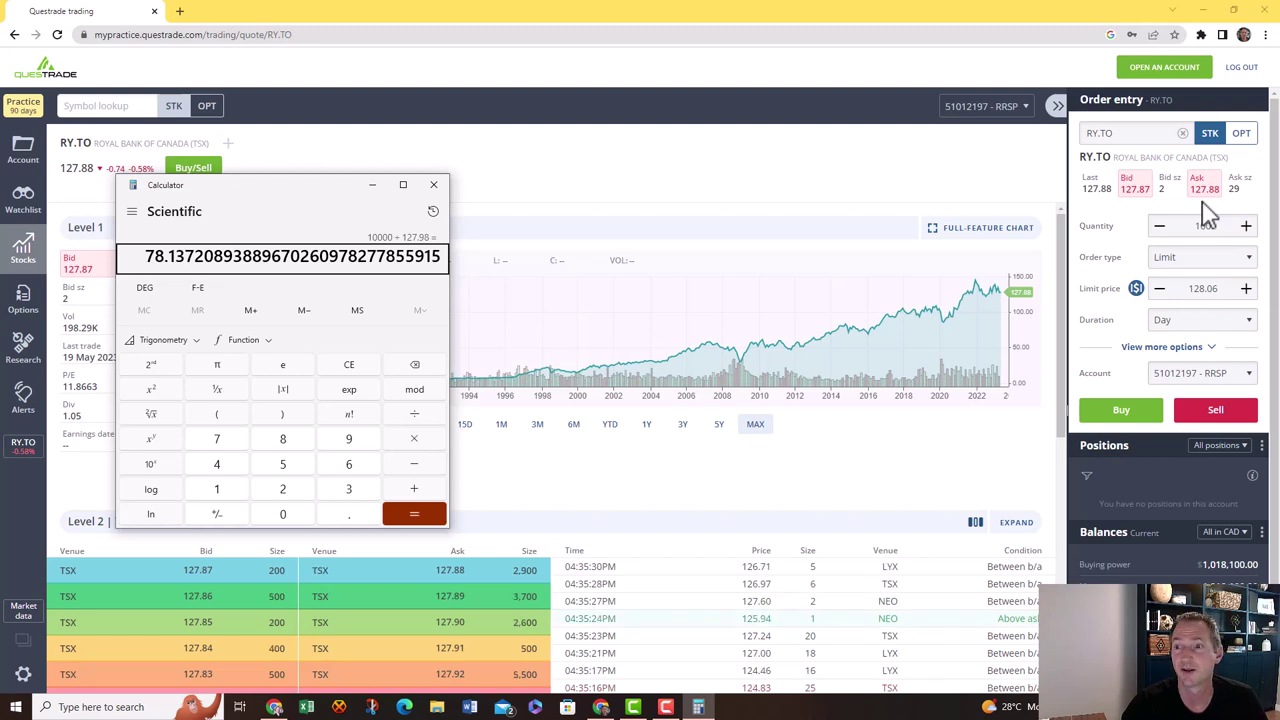
Set the RY.TO order to 78 shares with order type Market, and send the buy order.
{"action": "double_click", "coordinate": [1210, 225]}
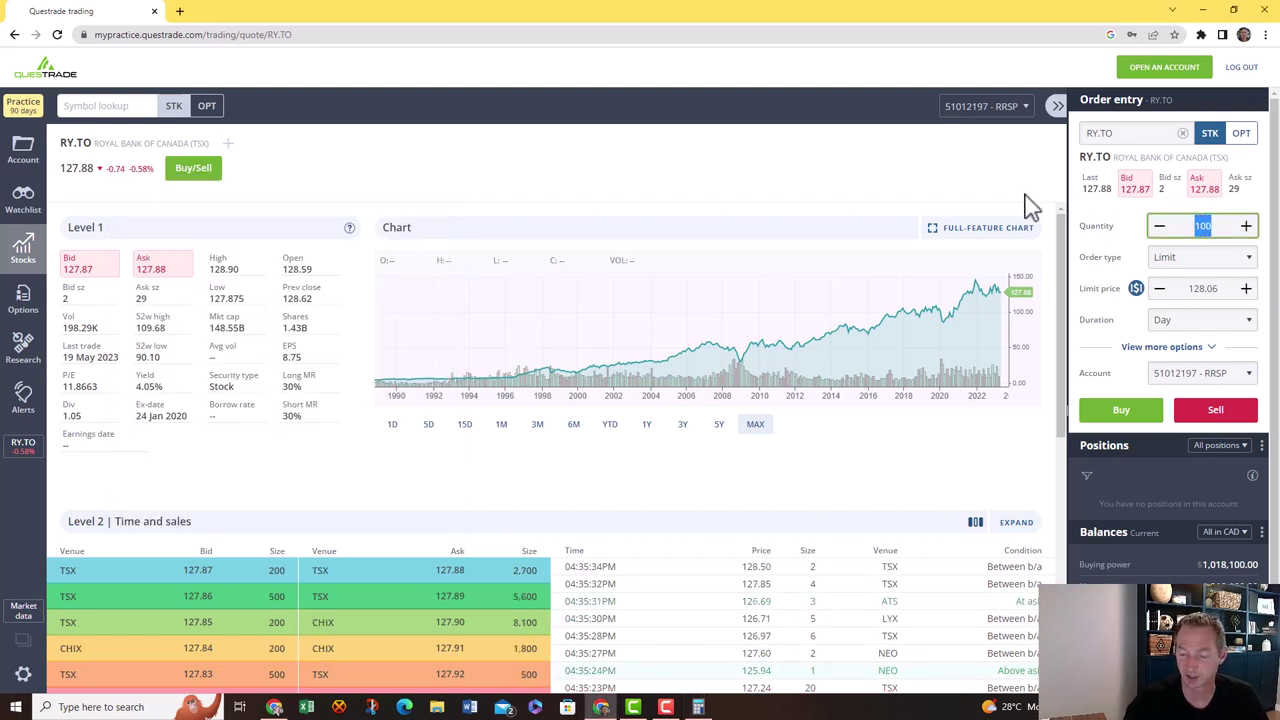
{"action": "type", "text": "78"}
{"action": "left_click", "coordinate": [1217, 265]}
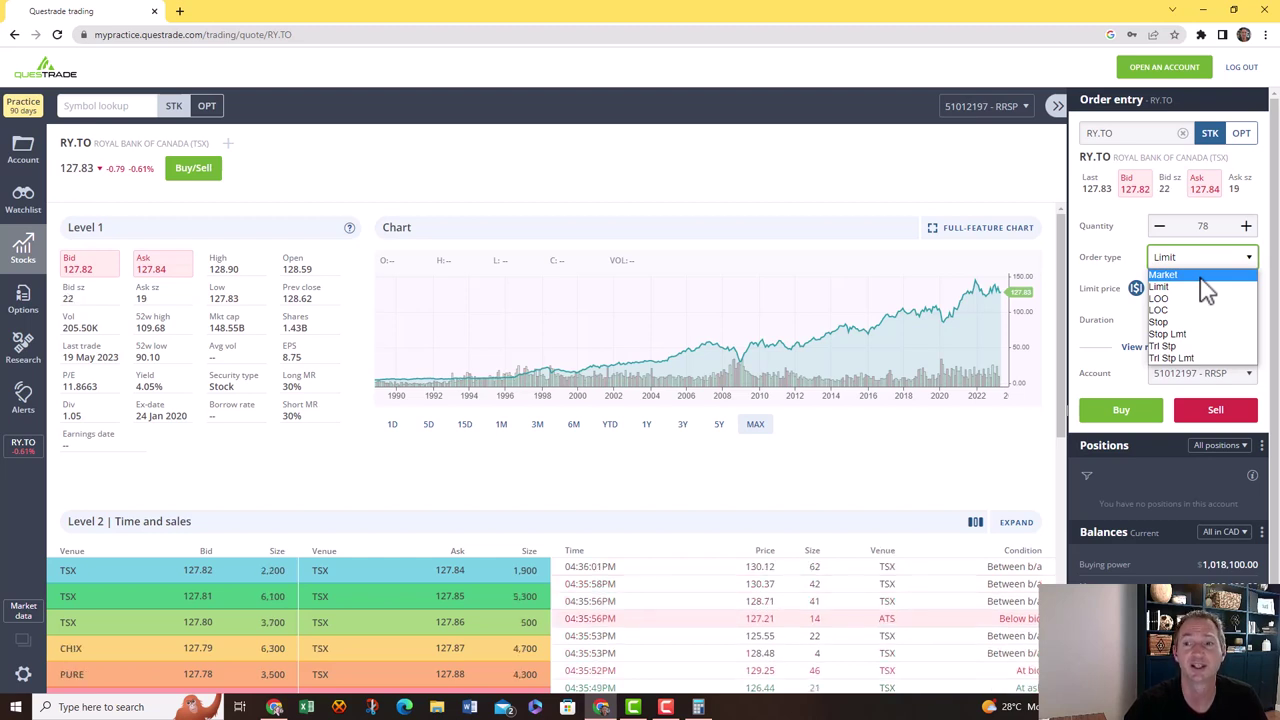
{"action": "left_click", "coordinate": [1190, 275]}
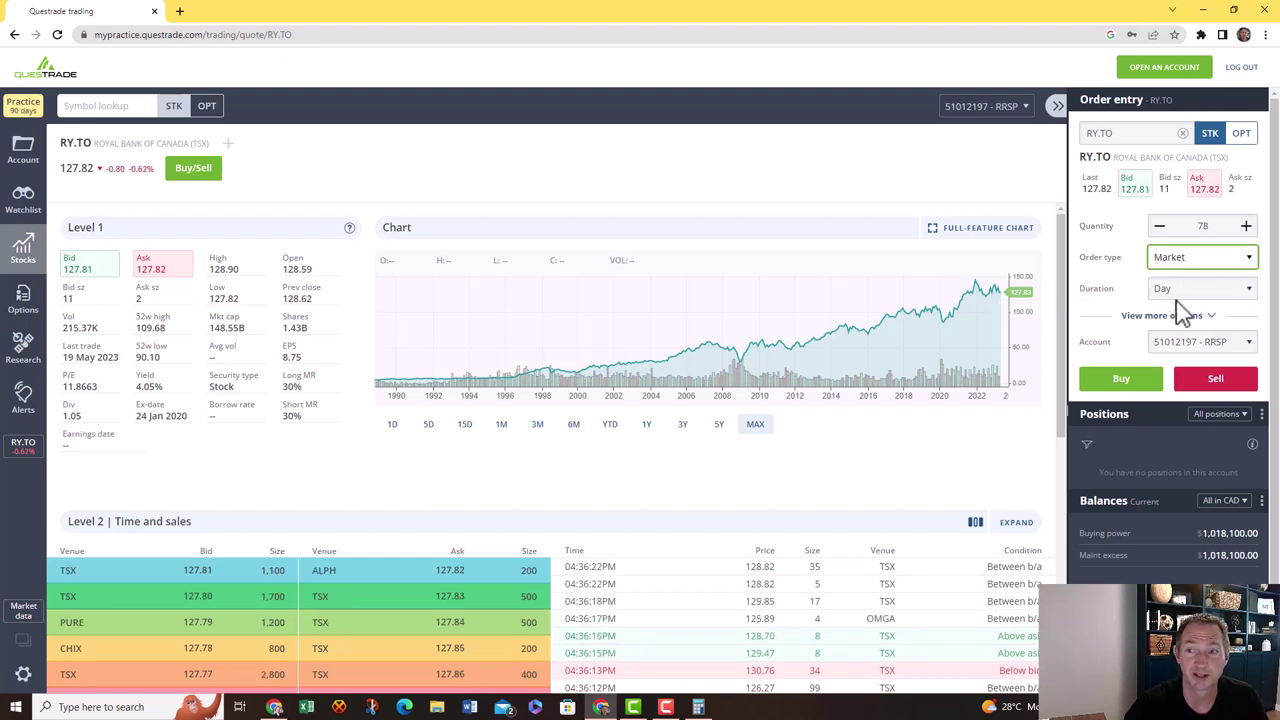
{"action": "left_click", "coordinate": [1122, 382]}
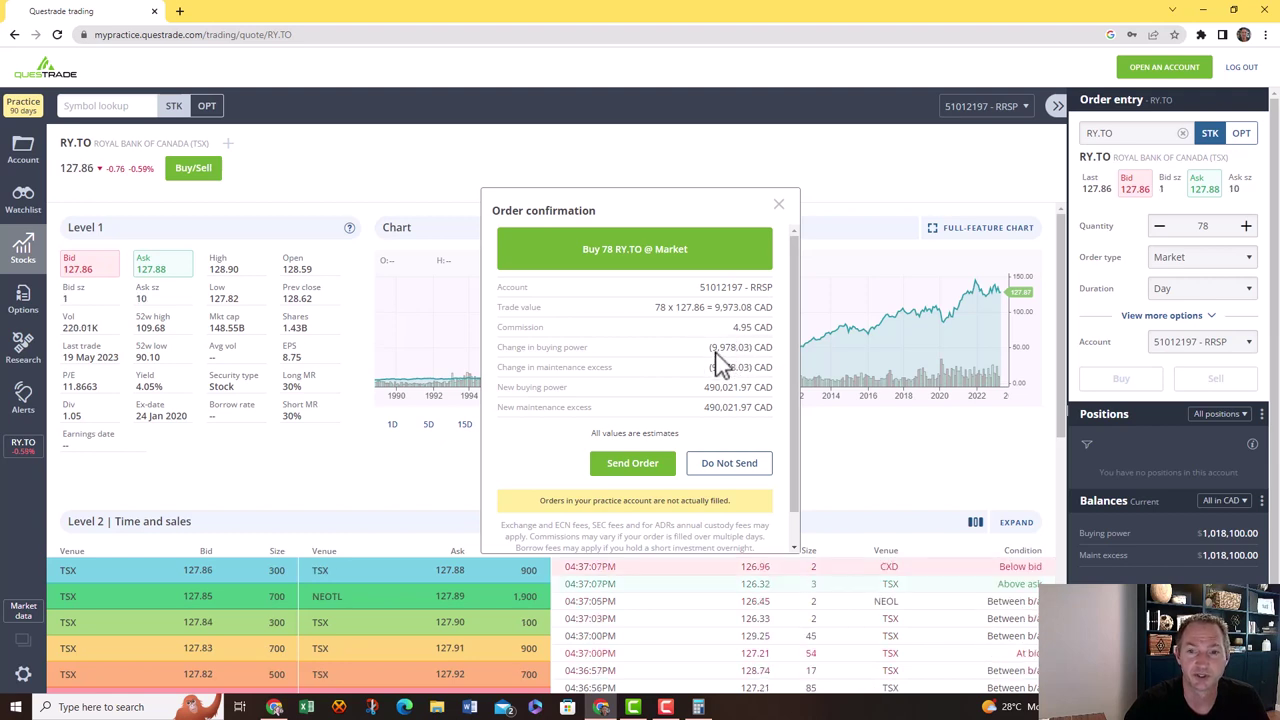
{"action": "left_click", "coordinate": [631, 478]}
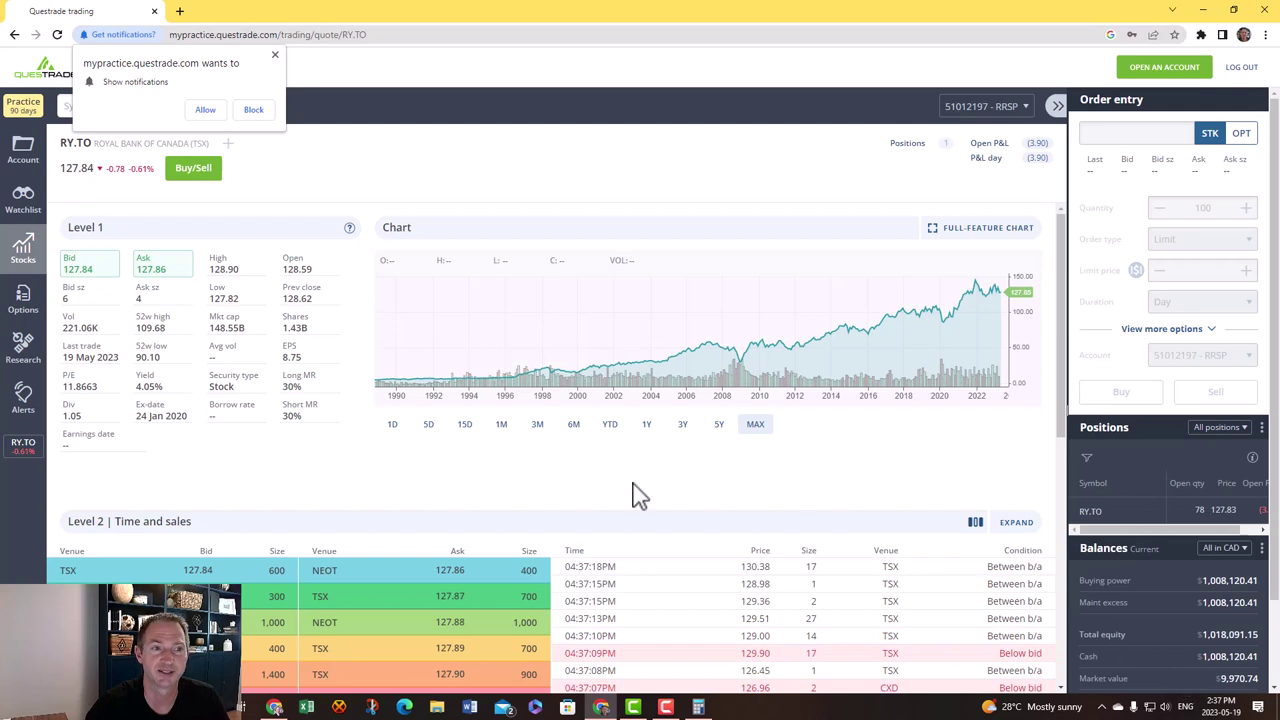
Open the account's positions and add the % P&L and % P&L day columns to the positions table.
{"action": "left_click", "coordinate": [23, 150]}
{"action": "left_click", "coordinate": [142, 143]}
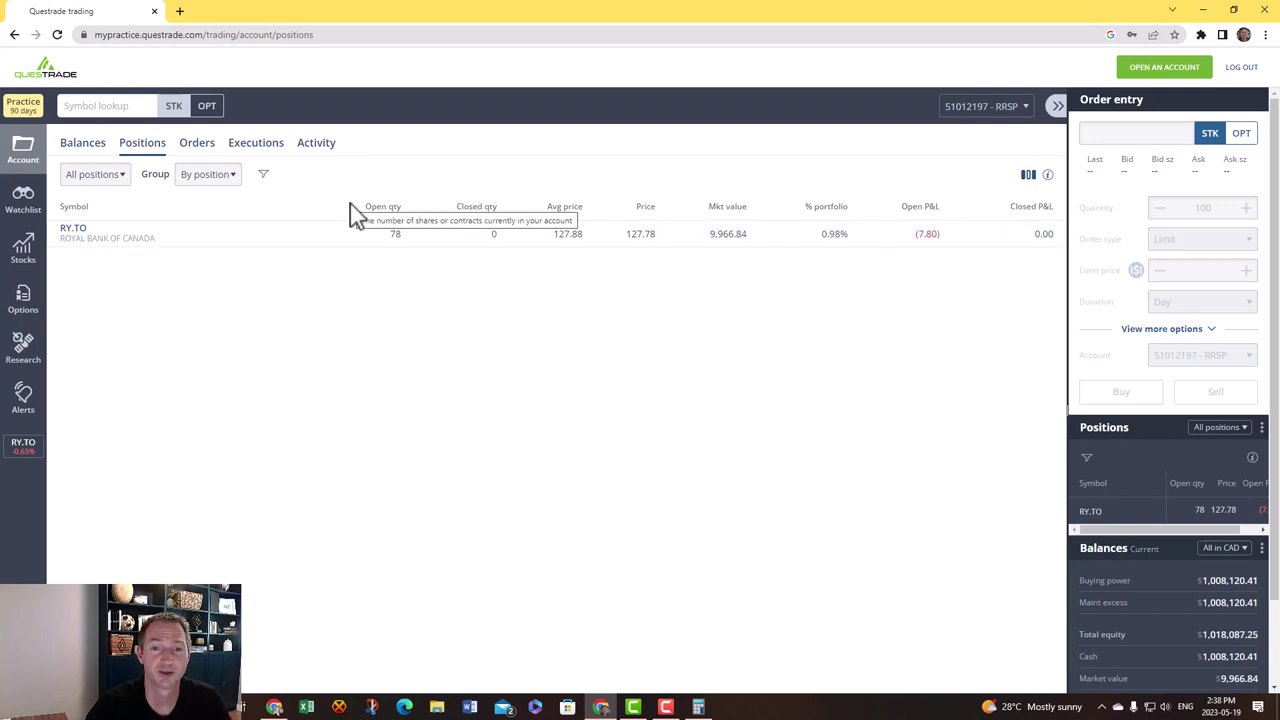
{"action": "left_click", "coordinate": [1029, 176]}
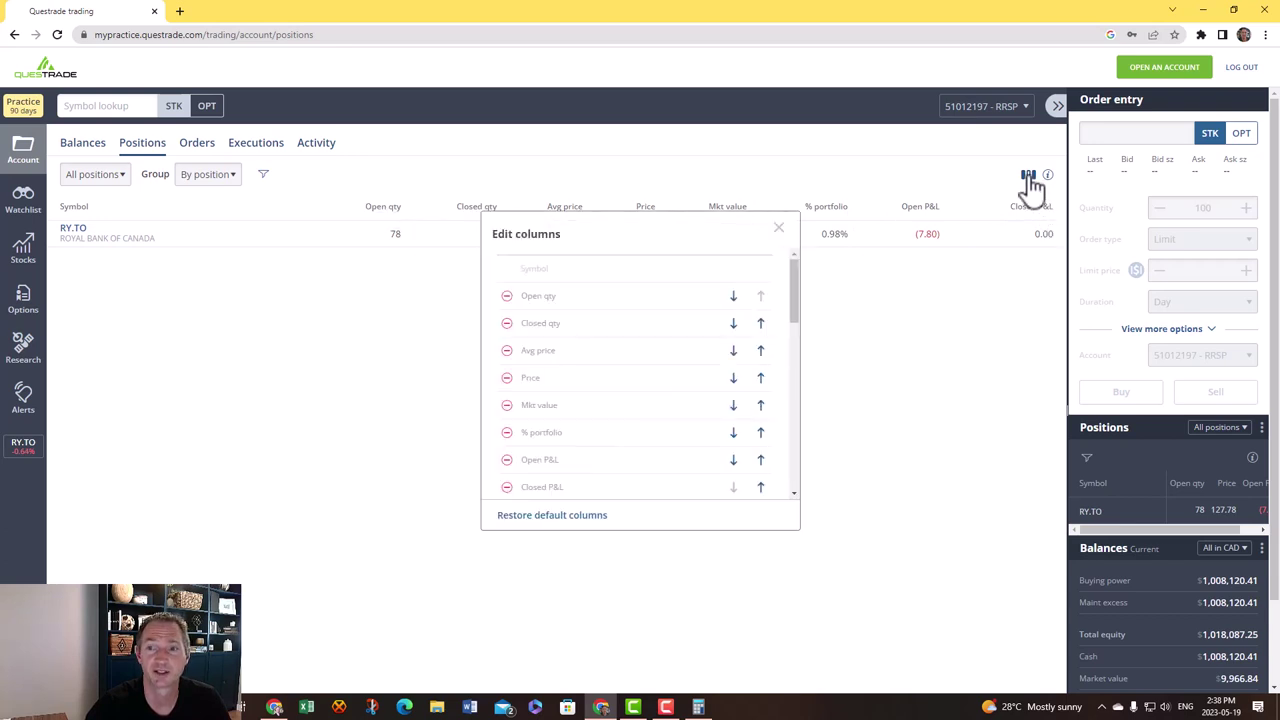
{"action": "scroll", "coordinate": [722, 393], "scroll_direction": "down", "scroll_amount": 2}
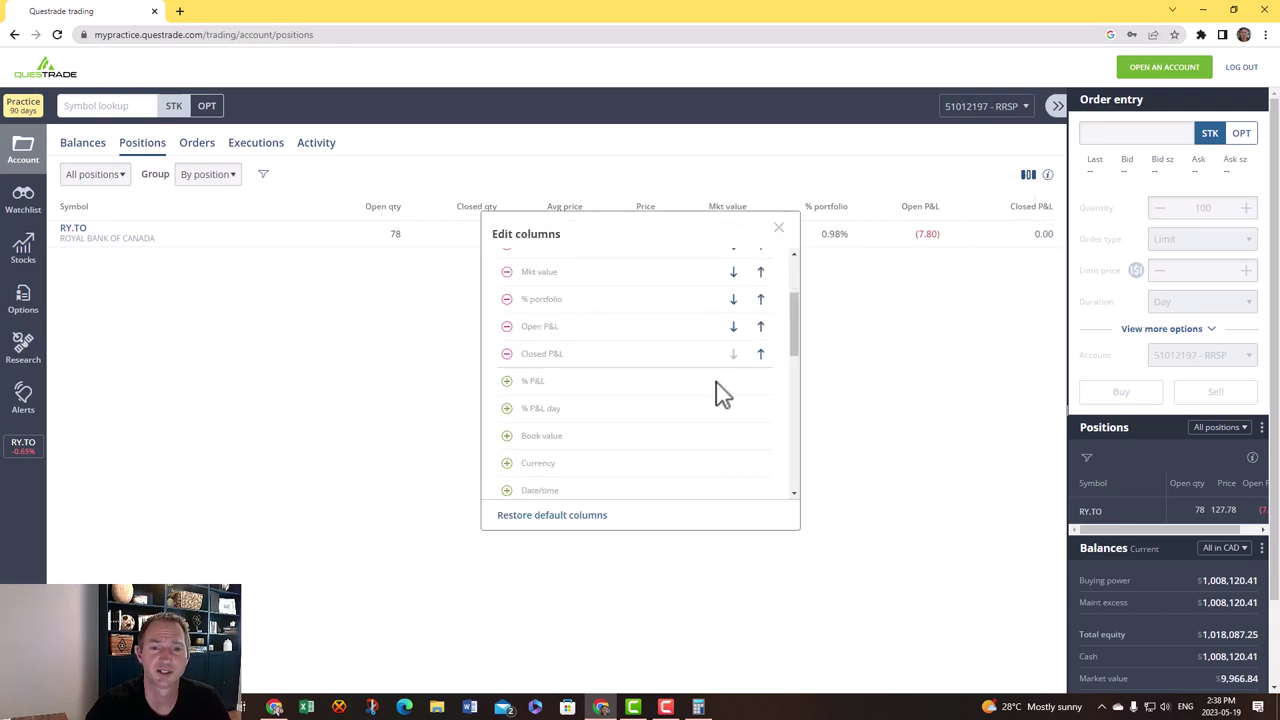
{"action": "left_click", "coordinate": [508, 386]}
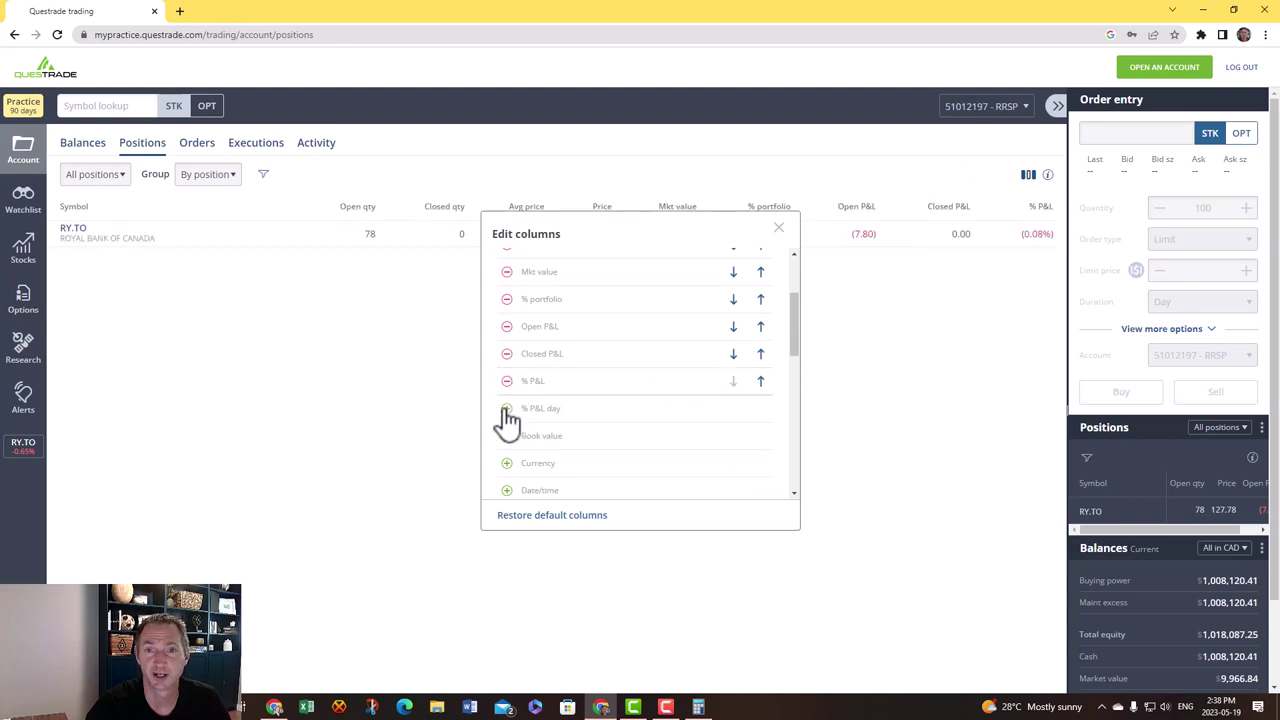
{"action": "left_click", "coordinate": [507, 410]}
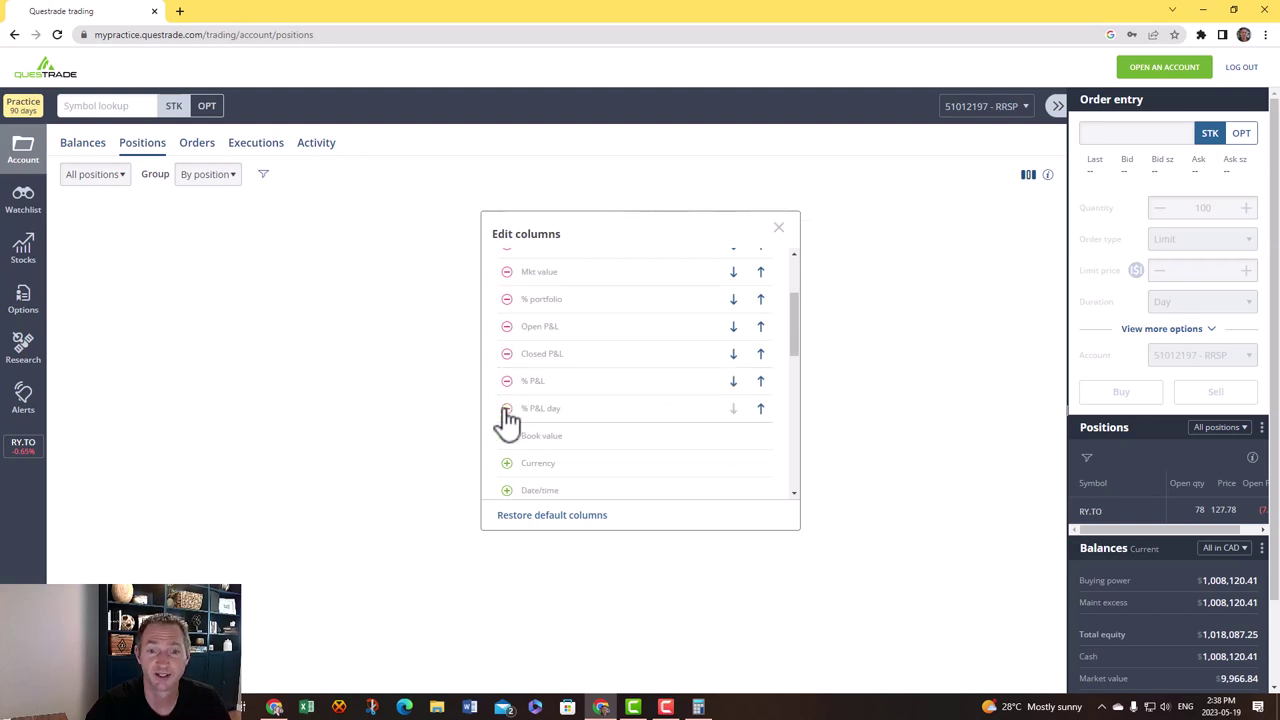
{"action": "scroll", "coordinate": [630, 410], "scroll_direction": "down", "scroll_amount": 3}
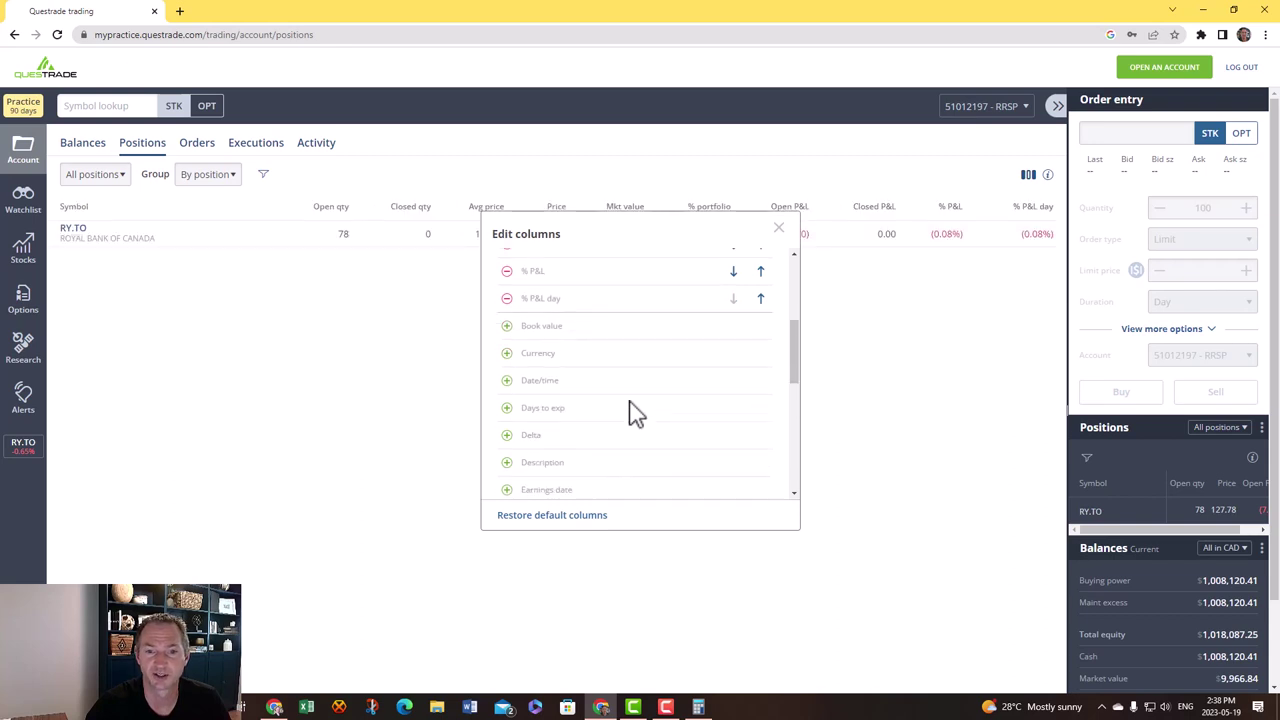
{"action": "scroll", "coordinate": [613, 422], "scroll_direction": "down", "scroll_amount": 4}
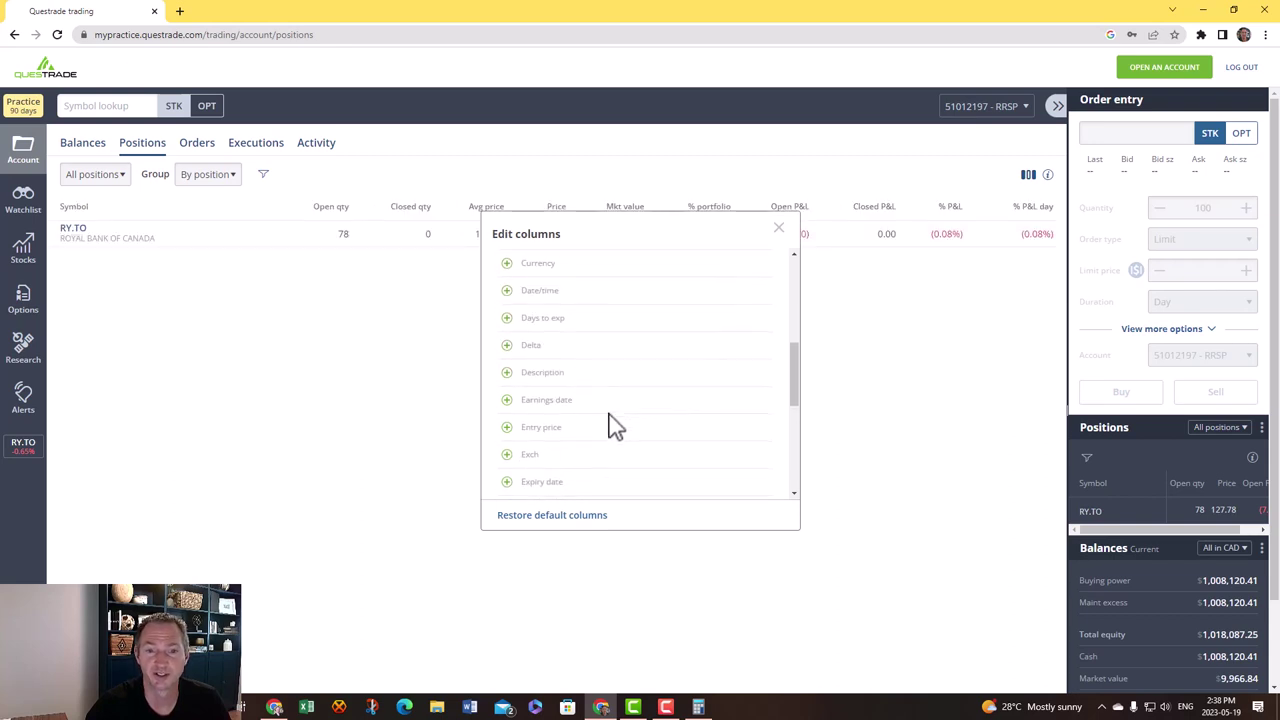
{"action": "scroll", "coordinate": [613, 422], "scroll_direction": "down", "scroll_amount": 4}
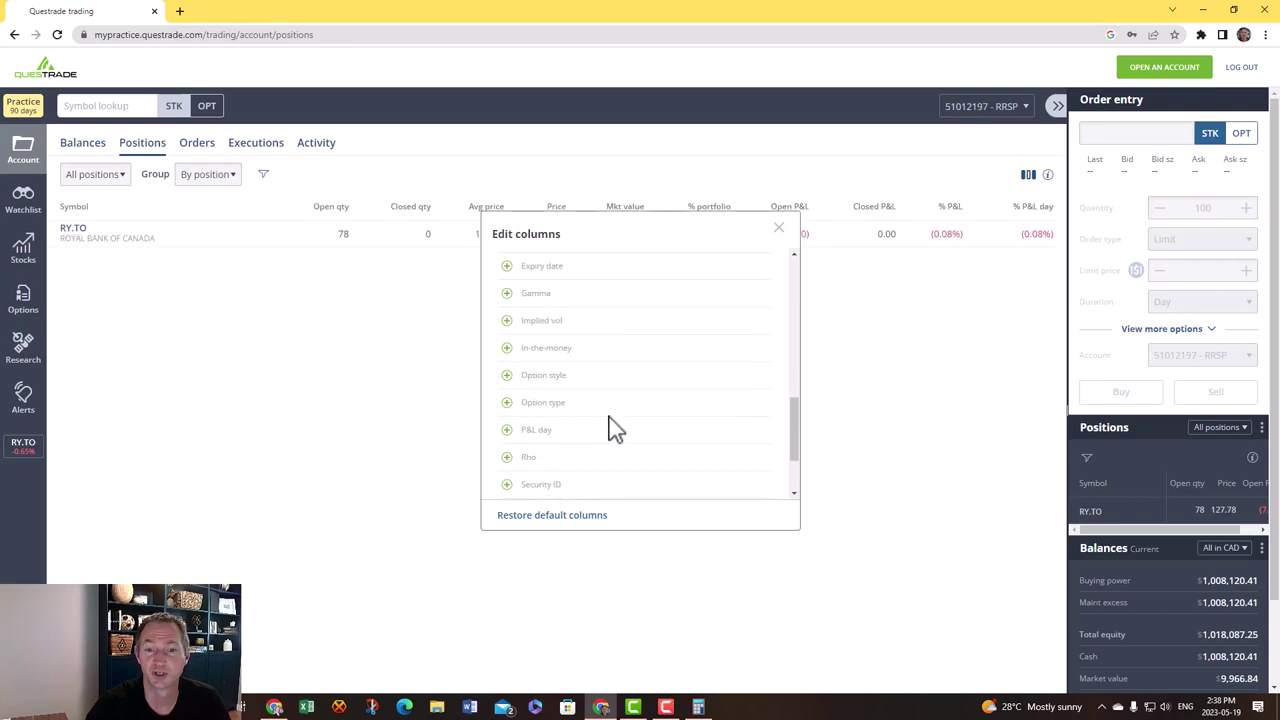
{"action": "left_click", "coordinate": [778, 230]}
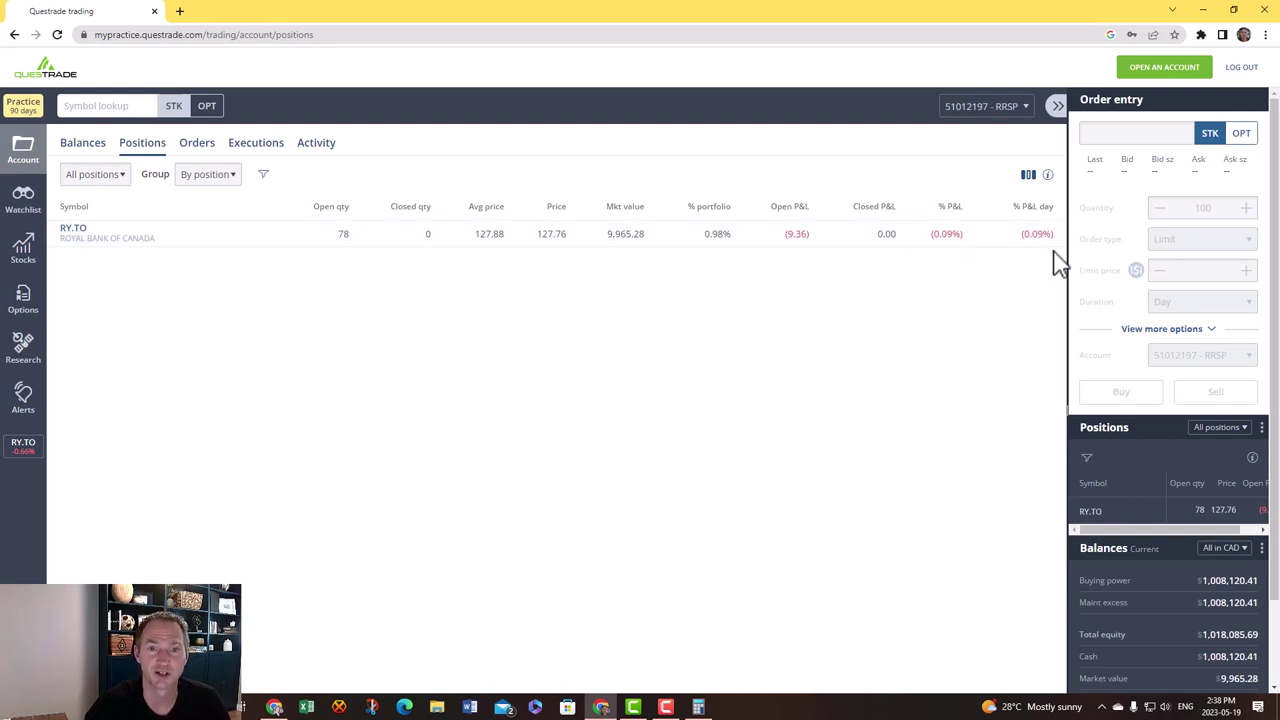
Look up the XEQT.TO stock quote and load it into the order entry form at the ask price.
{"action": "left_click", "coordinate": [99, 108]}
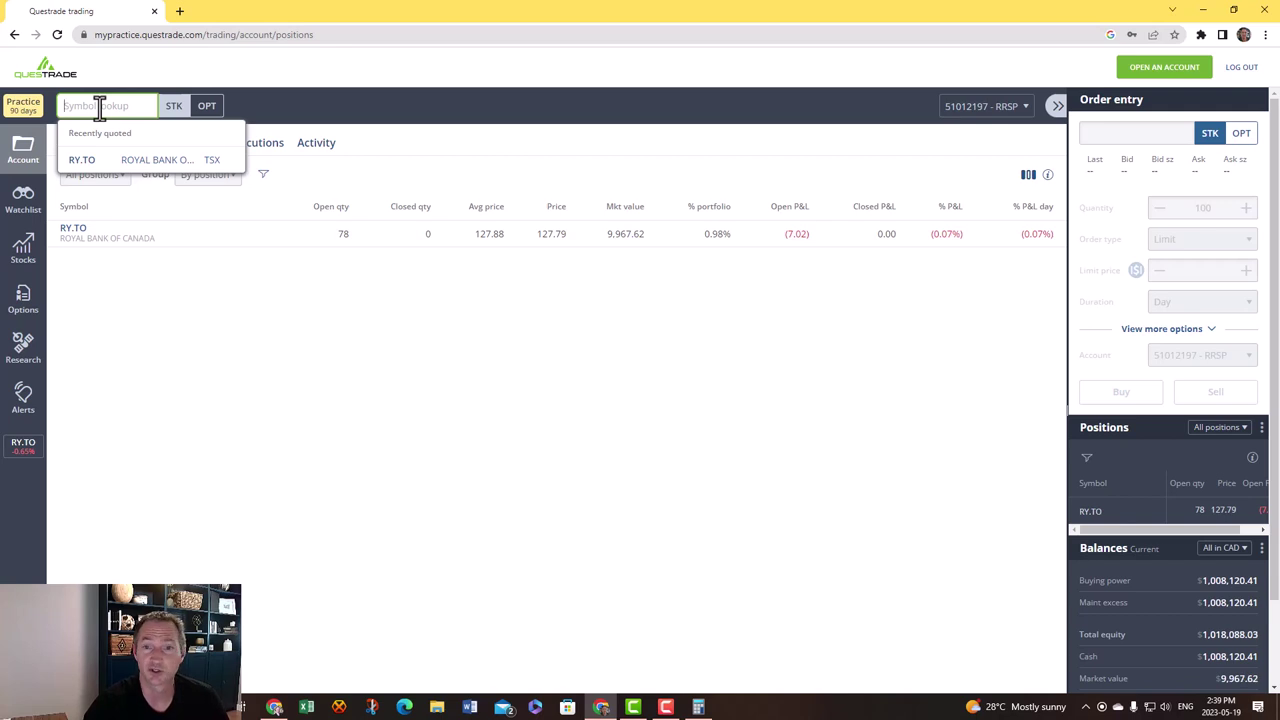
{"action": "type", "text": "XEQT"}
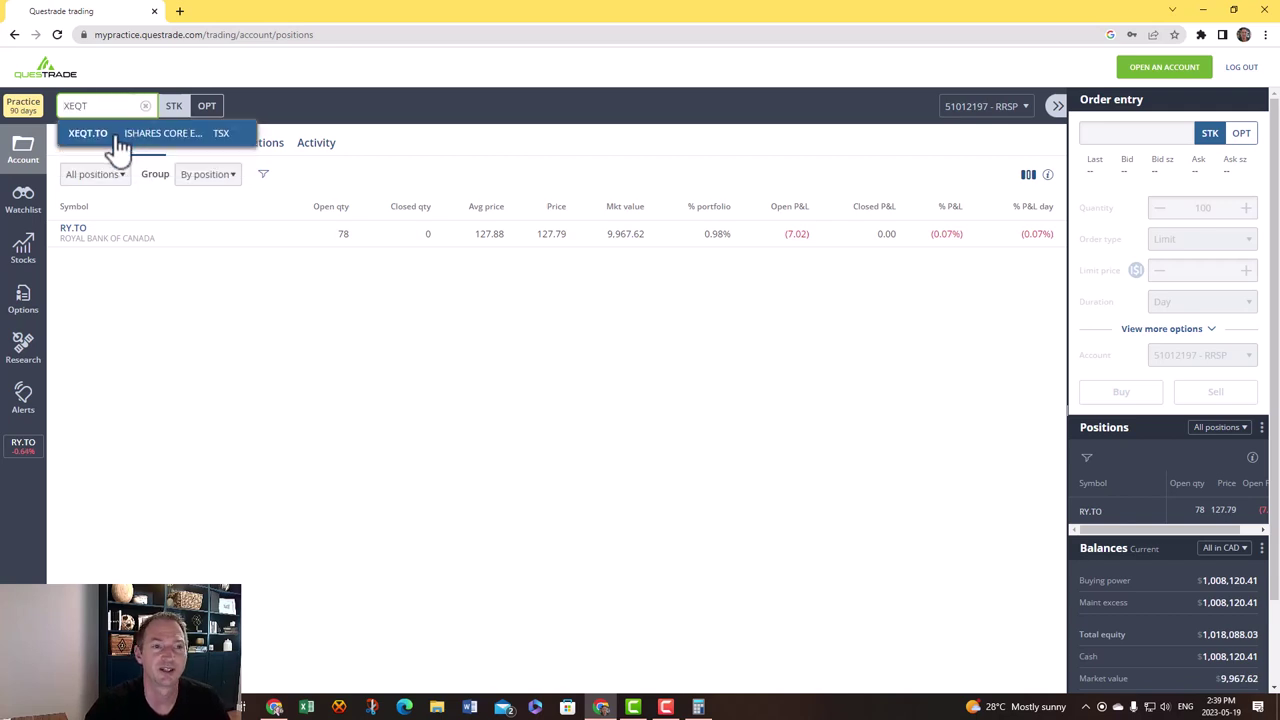
{"action": "left_click", "coordinate": [118, 145]}
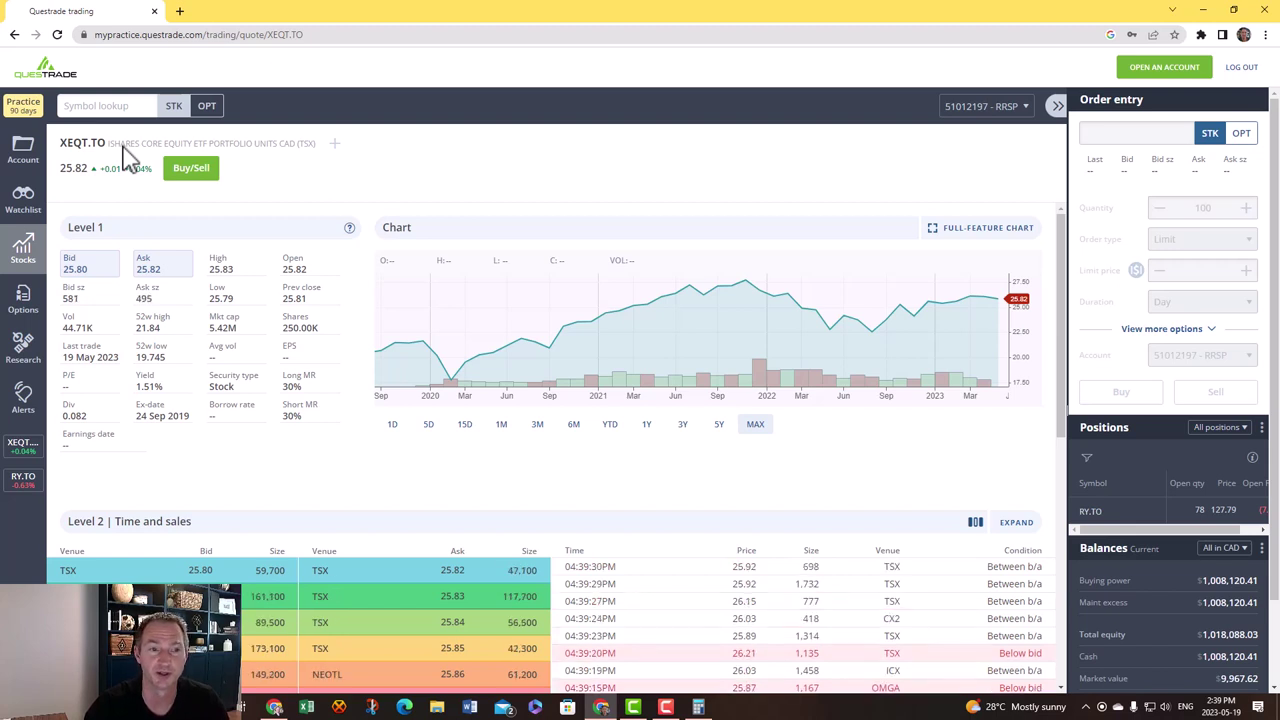
{"action": "left_click", "coordinate": [150, 272]}
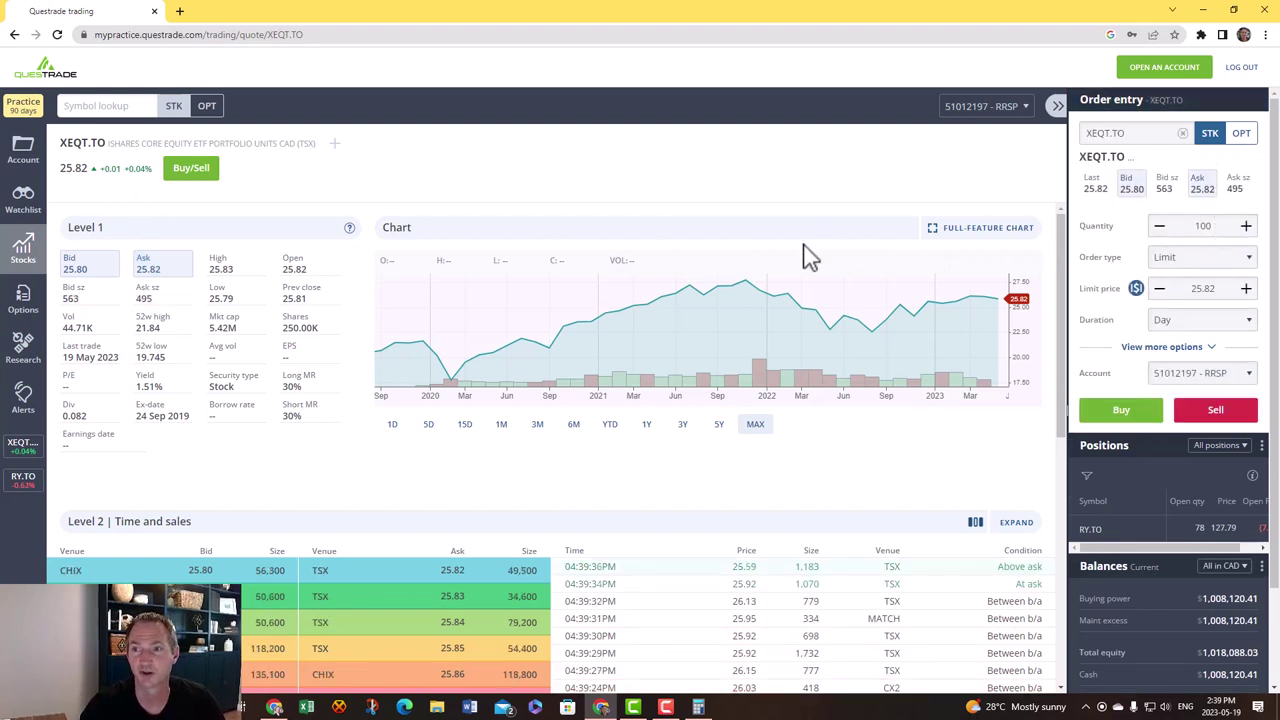
Switch to Calculator and divide 10000 by 25.81 to work out how many XEQT.TO shares to buy.
{"action": "key", "text": "alt+Tab"}
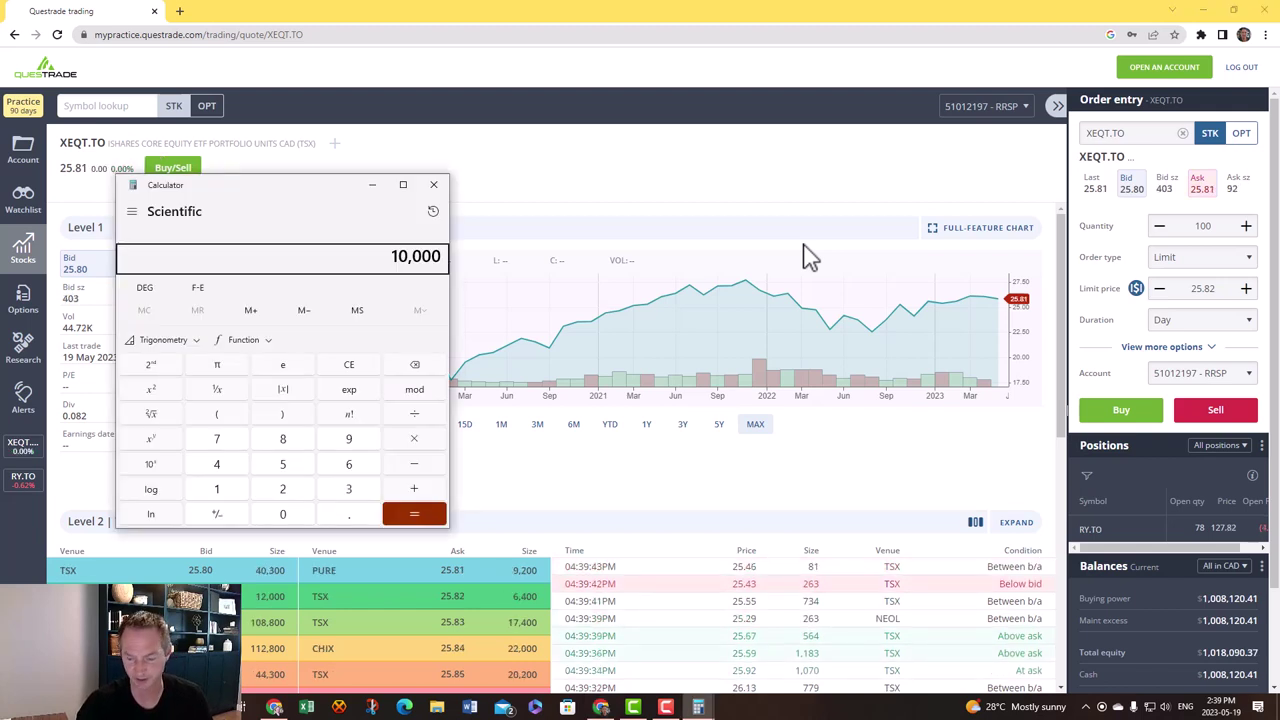
{"action": "type", "text": "/25.81"}
{"action": "key", "text": "Return"}
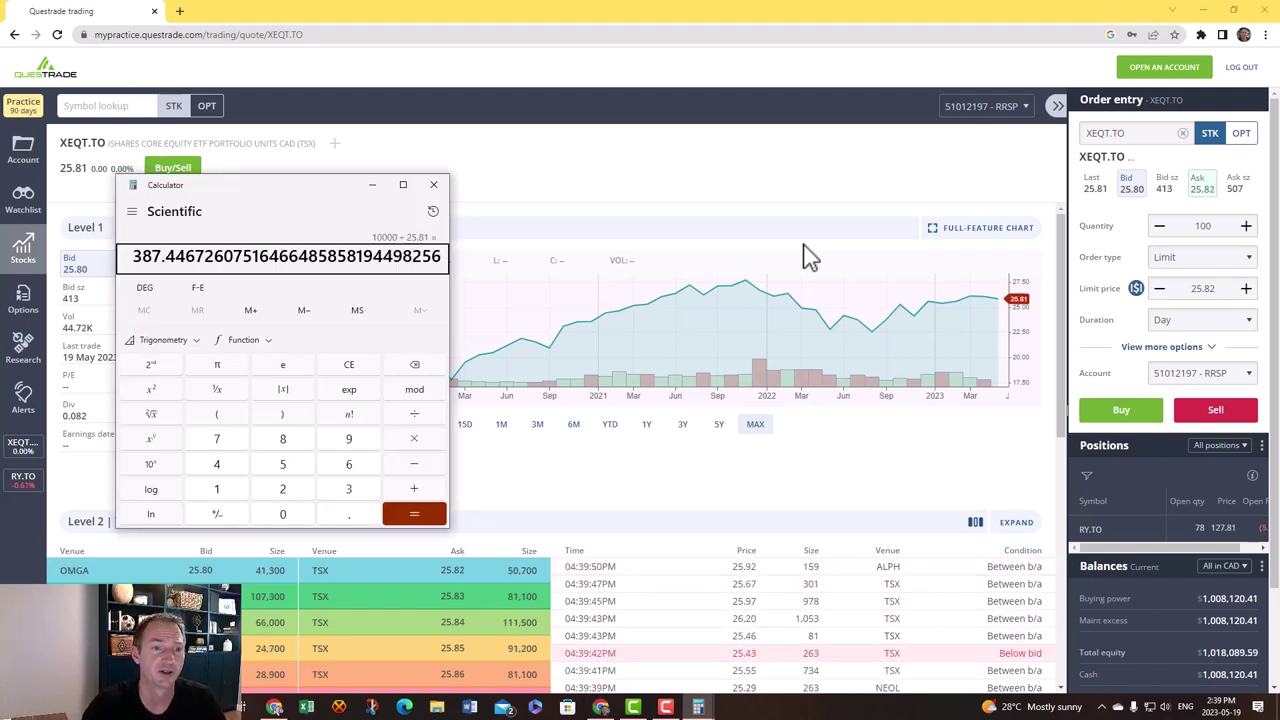
Set the XEQT.TO order to 387 shares with a limit price of 25, and send the buy order.
{"action": "double_click", "coordinate": [1190, 226]}
{"action": "type", "text": "387"}
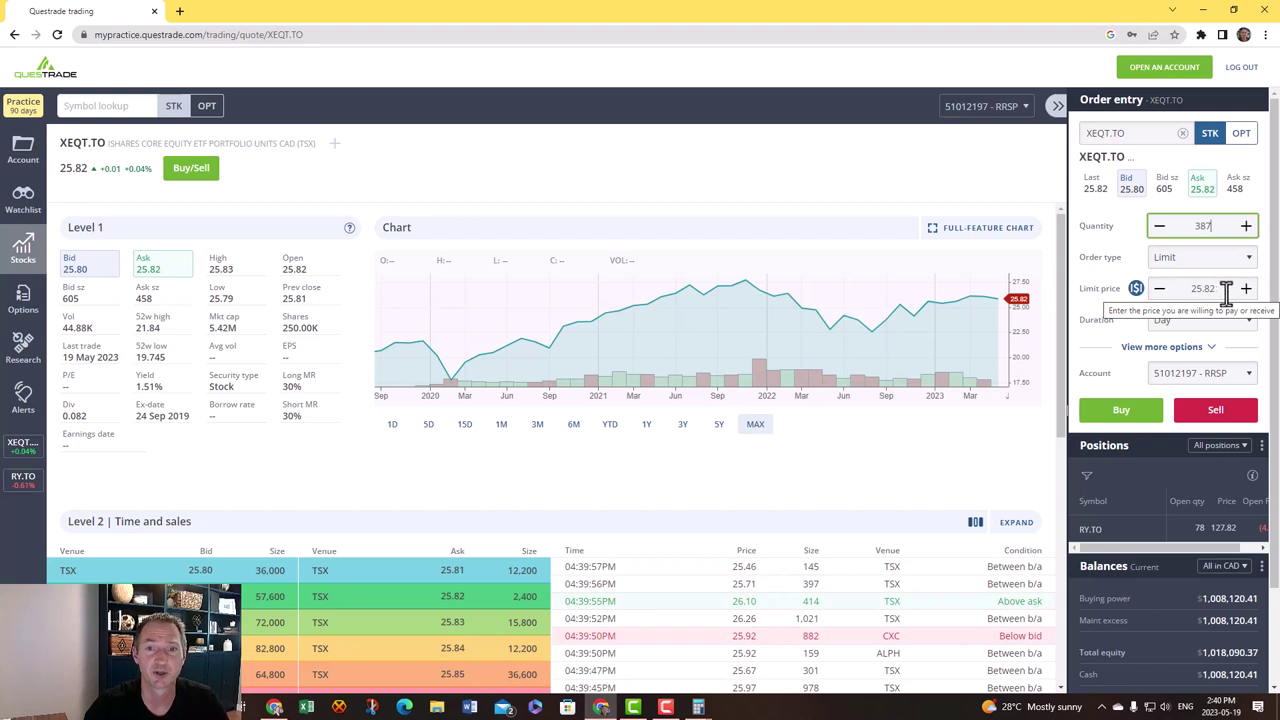
{"action": "left_click", "coordinate": [1160, 289]}
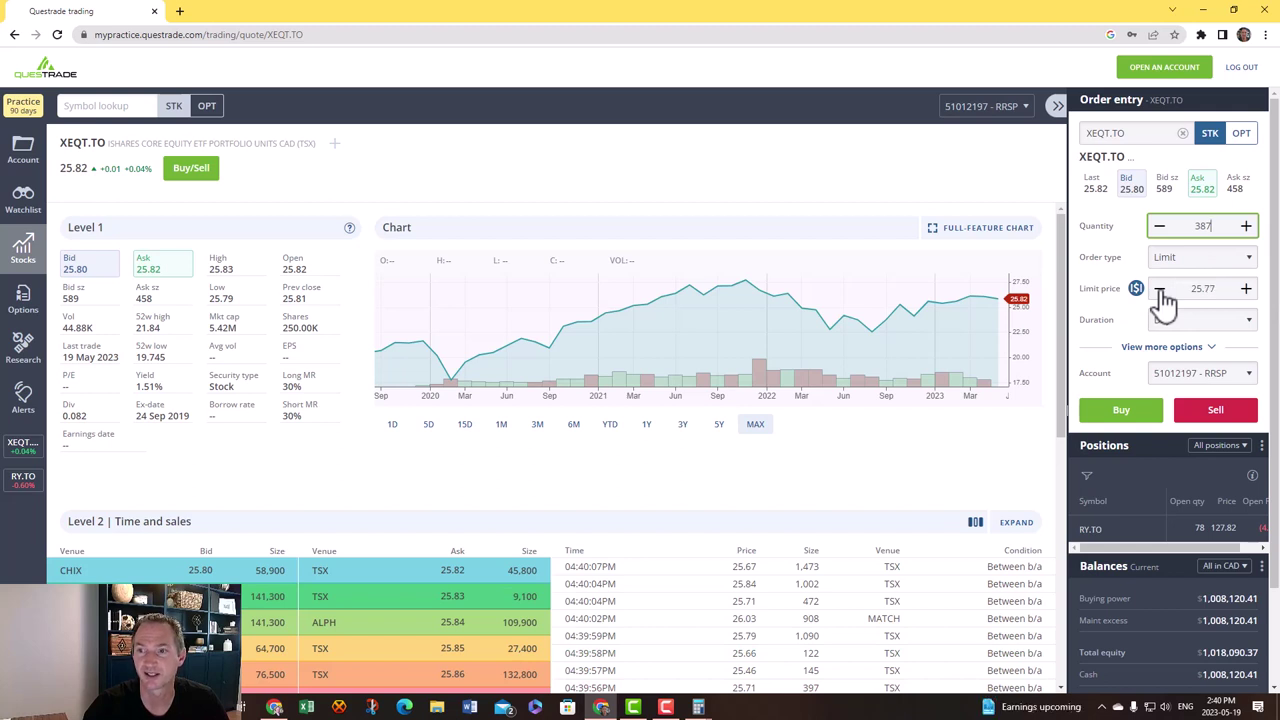
{"action": "left_click", "coordinate": [1160, 289]}
{"action": "left_click", "coordinate": [1160, 289]}
{"action": "double_click", "coordinate": [1193, 289]}
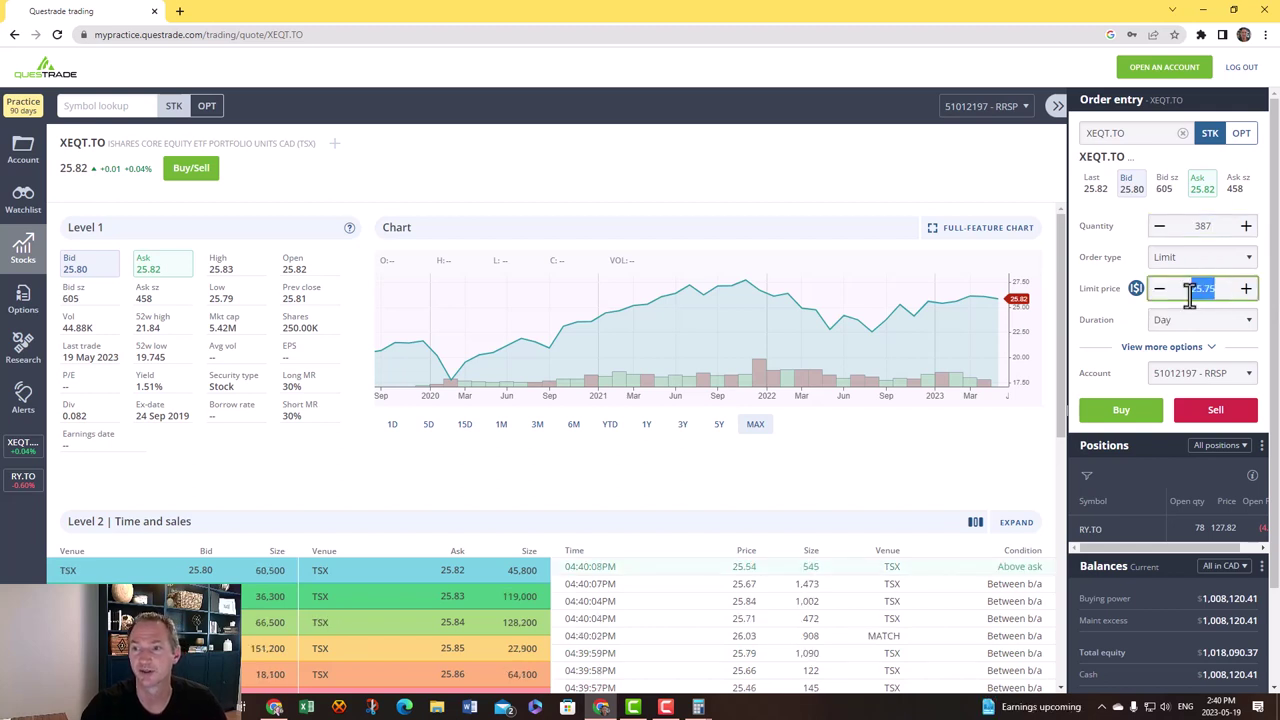
{"action": "type", "text": "25"}
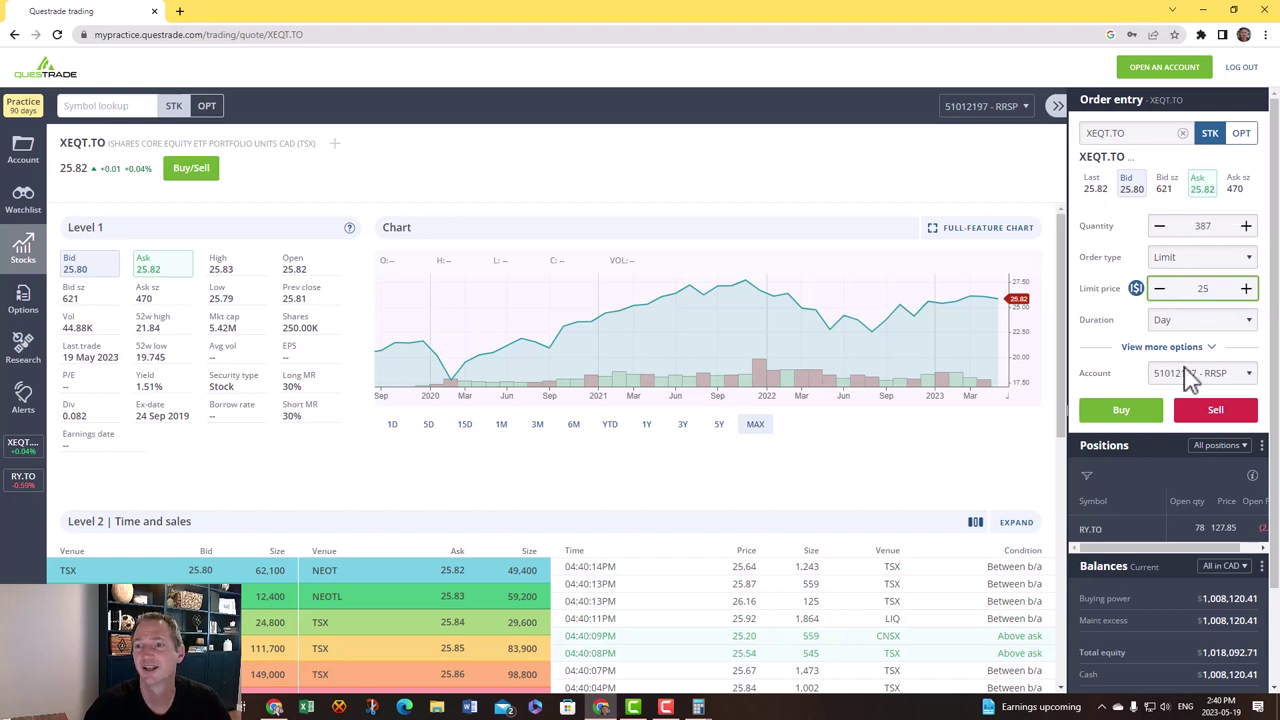
{"action": "left_click", "coordinate": [1123, 414]}
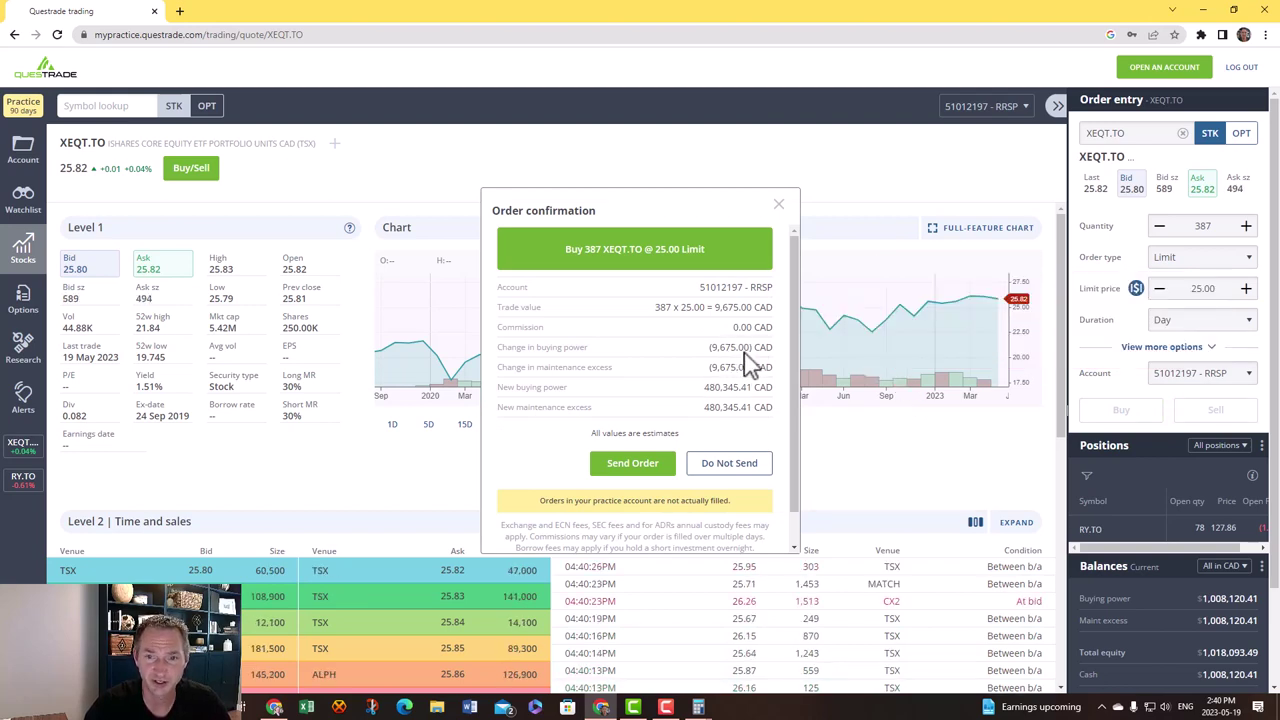
{"action": "left_click", "coordinate": [646, 467]}
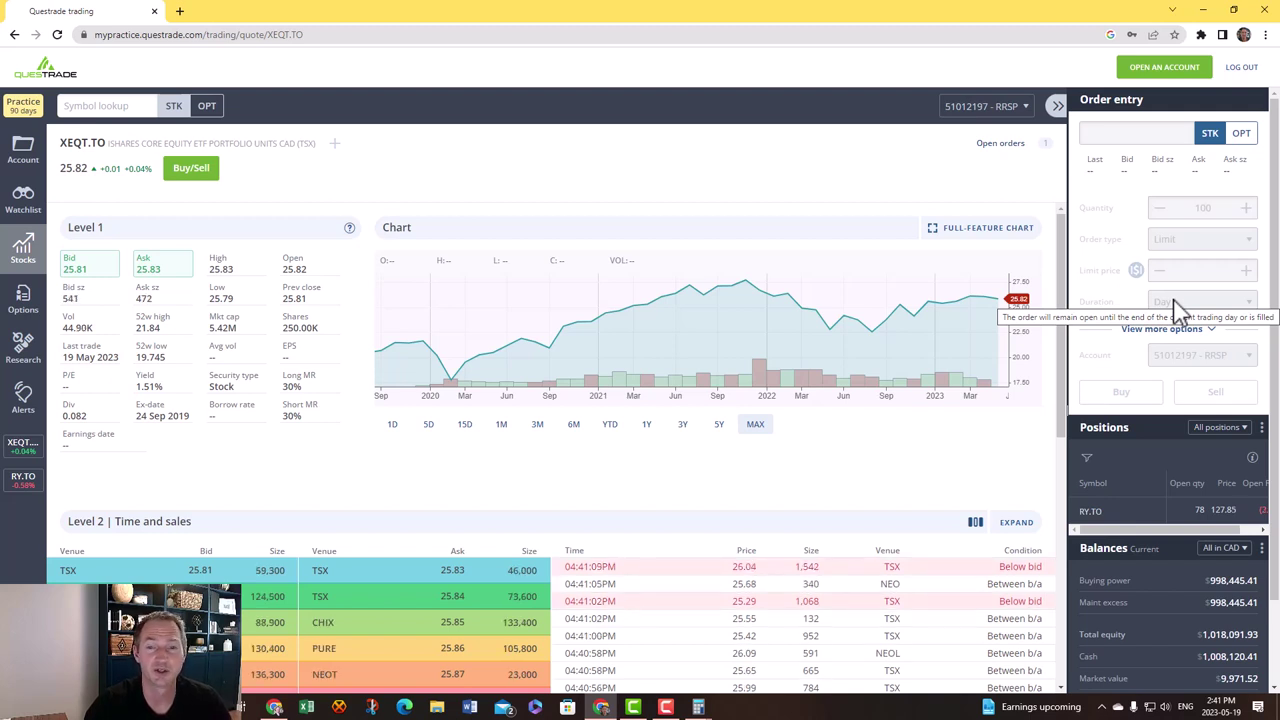
Open the account section to check on the XEQT.TO order.
{"action": "left_click", "coordinate": [23, 150]}
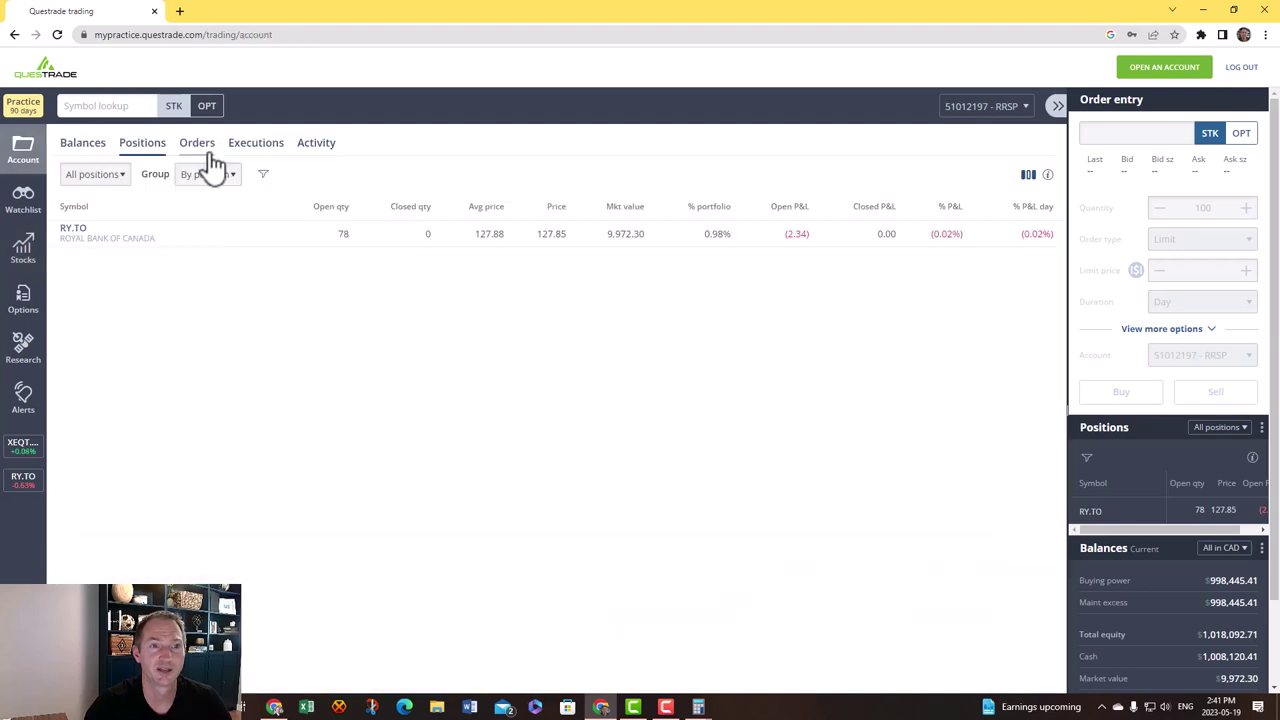